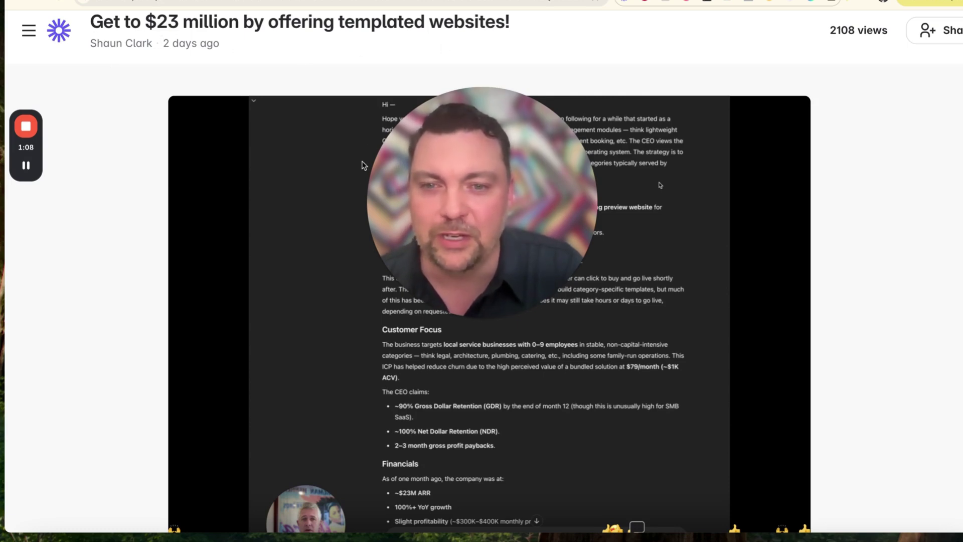
Play the embedded Loom video and pause it at 0:13 on the Customer Focus section
scroll(322, 333, down, 1)
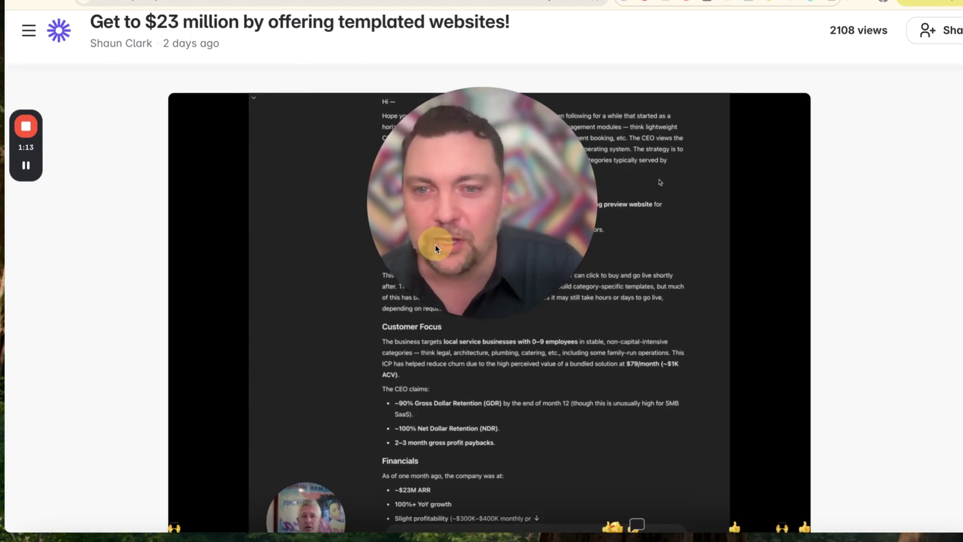
drag(435, 244, 829, 221)
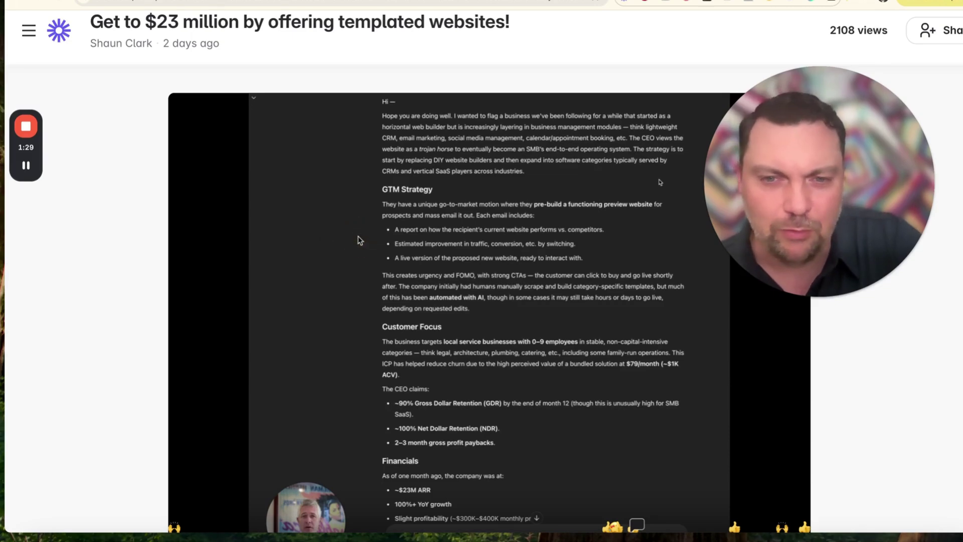
scroll(358, 240, up, 5)
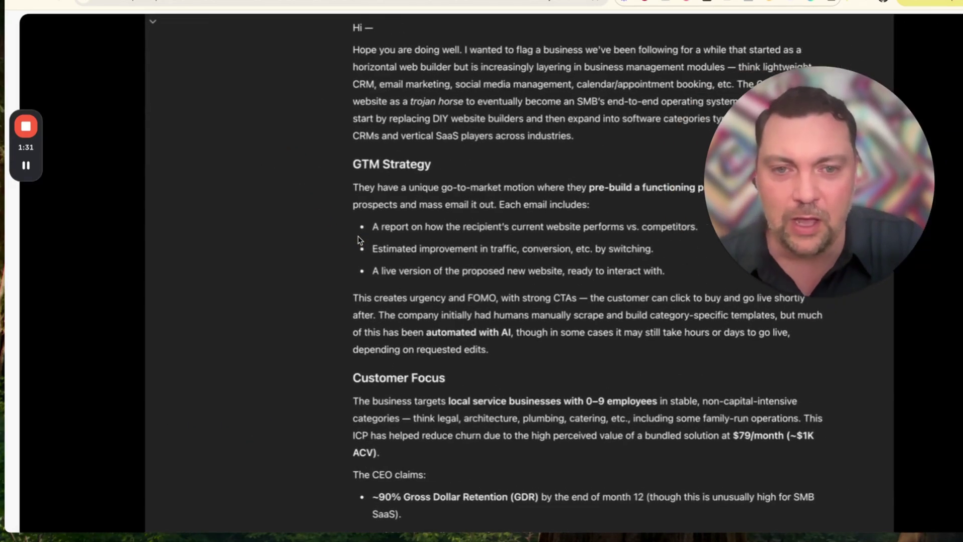
scroll(358, 239, right, 5)
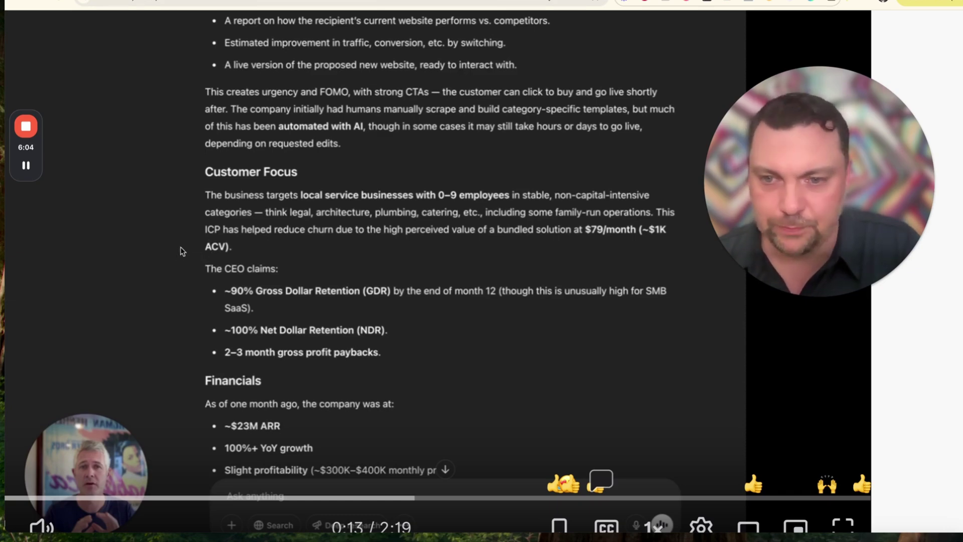
scroll(249, 262, down, 1)
scroll(248, 258, down, 1)
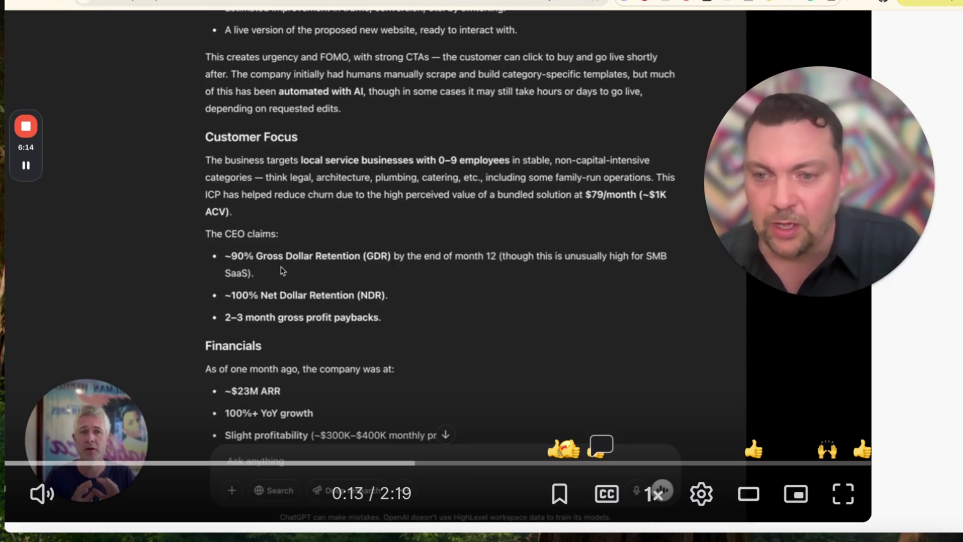
scroll(185, 281, down, 1)
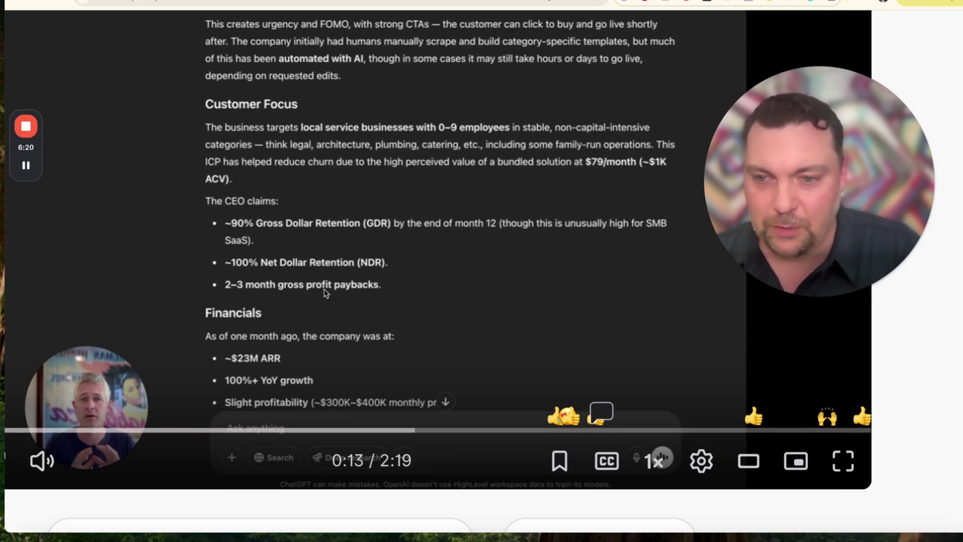
scroll(325, 292, down, 1)
scroll(324, 292, down, 3)
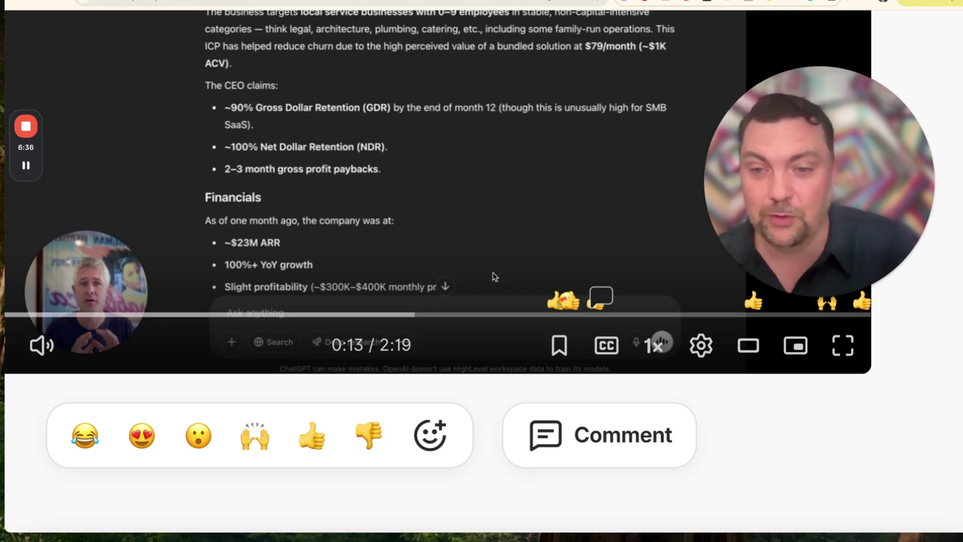
scroll(496, 275, up, 5)
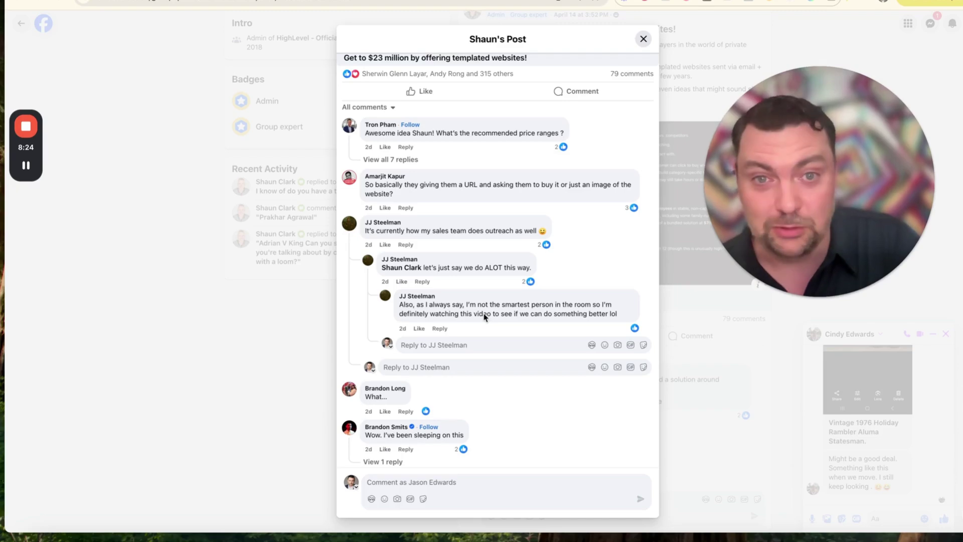
scroll(484, 316, down, 10)
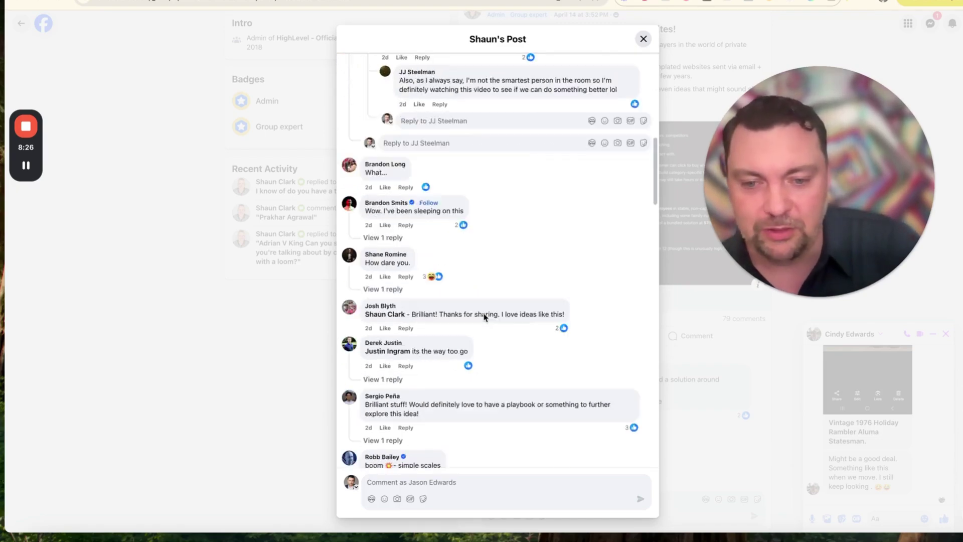
scroll(484, 316, down, 10)
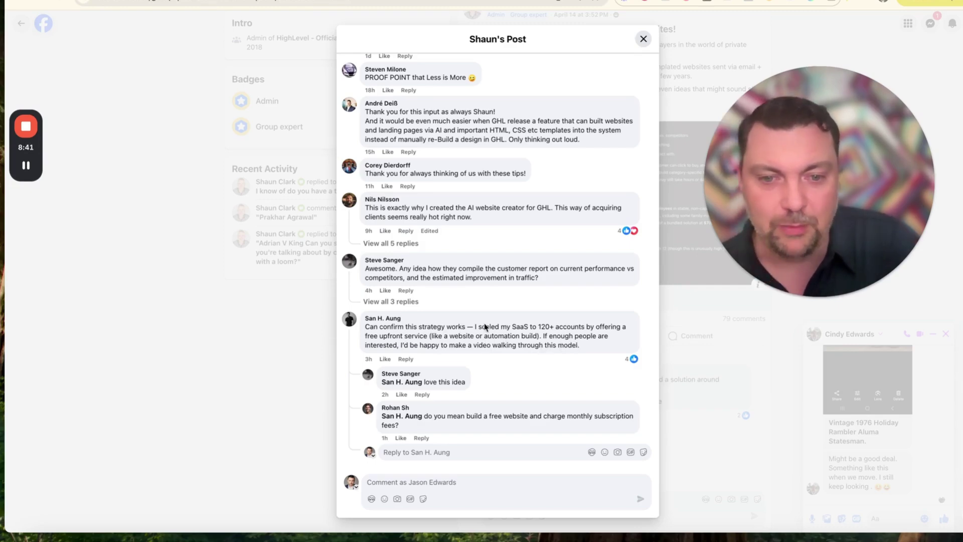
scroll(519, 341, up, 3)
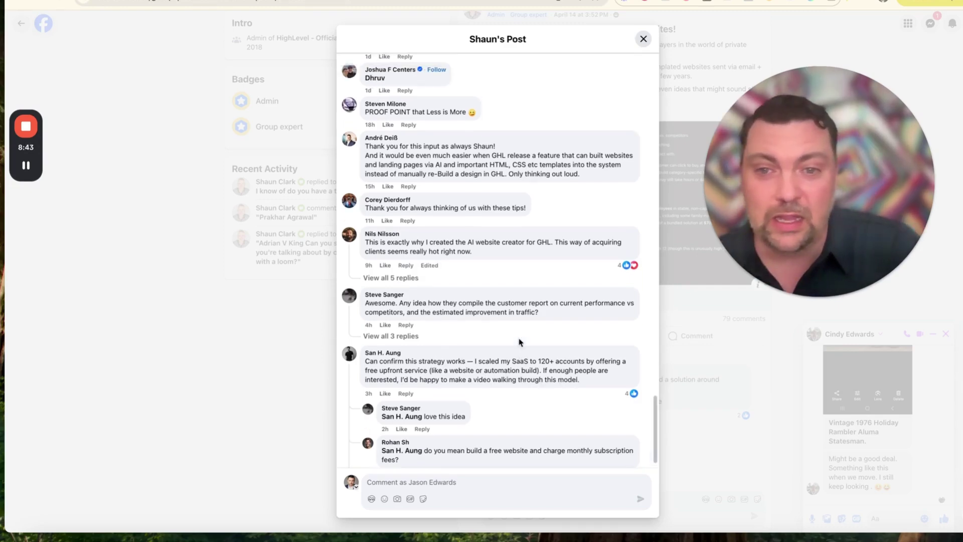
scroll(520, 341, up, 10)
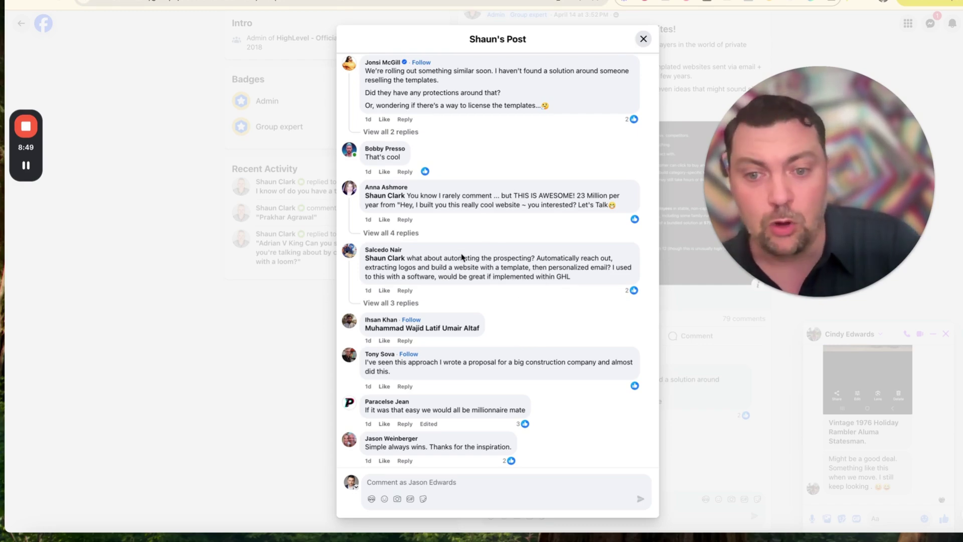
scroll(462, 258, up, 15)
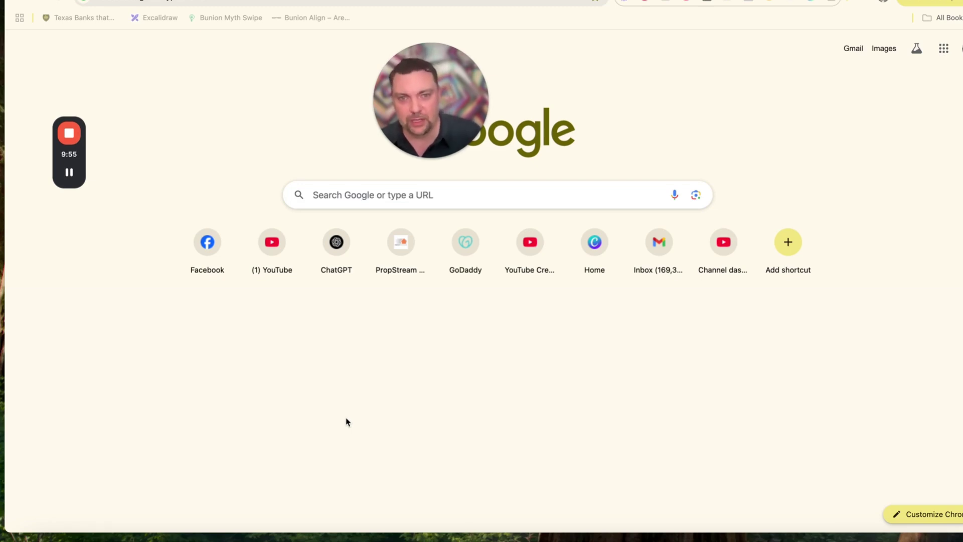
Search Google for 'roofer in dallas' and scroll down to the Businesses list beside the map
click(363, 195)
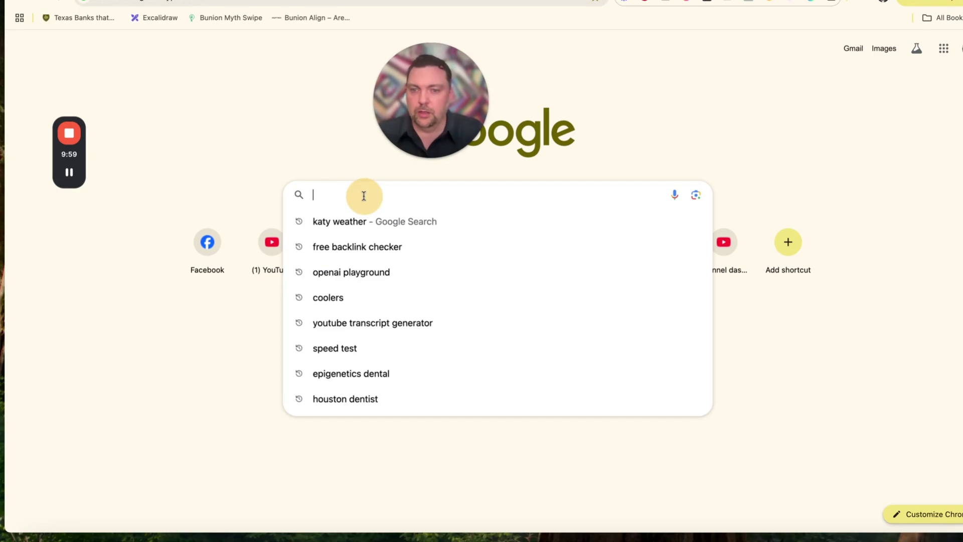
text(roofer)
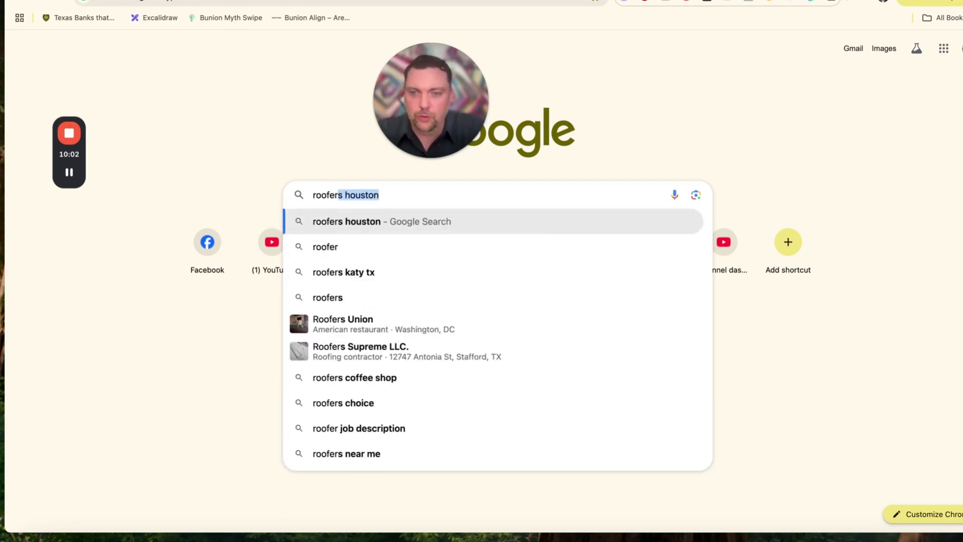
text( in dallas)
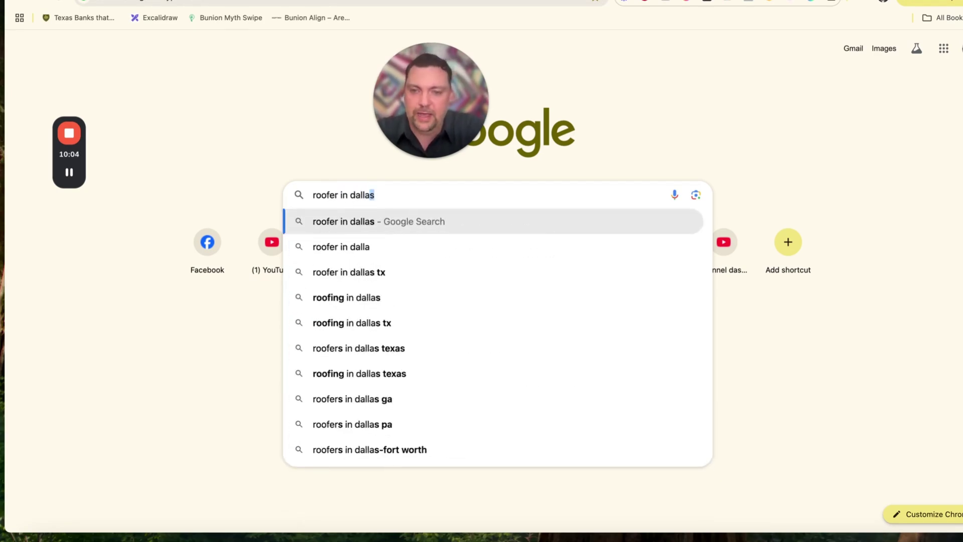
key(Return)
scroll(301, 335, down, 9)
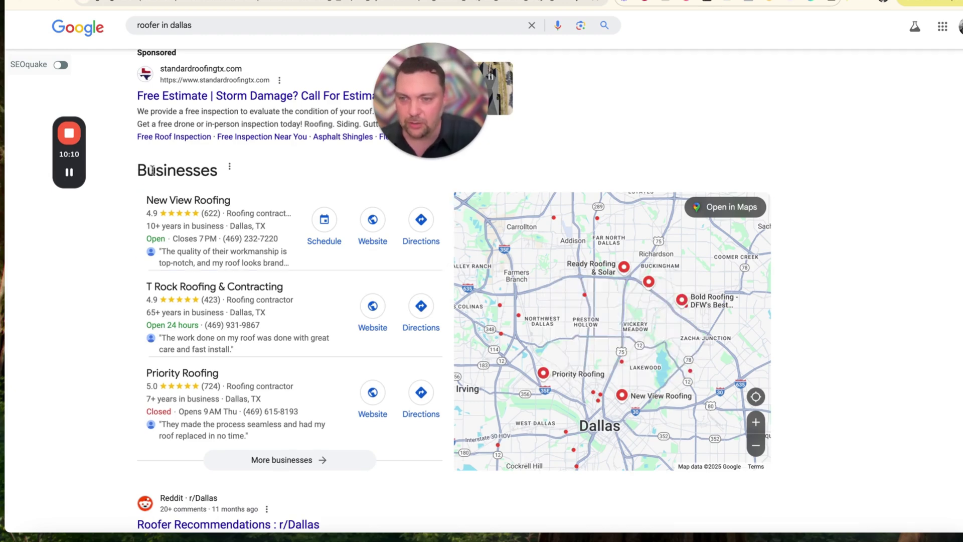
mouse_move(252, 319)
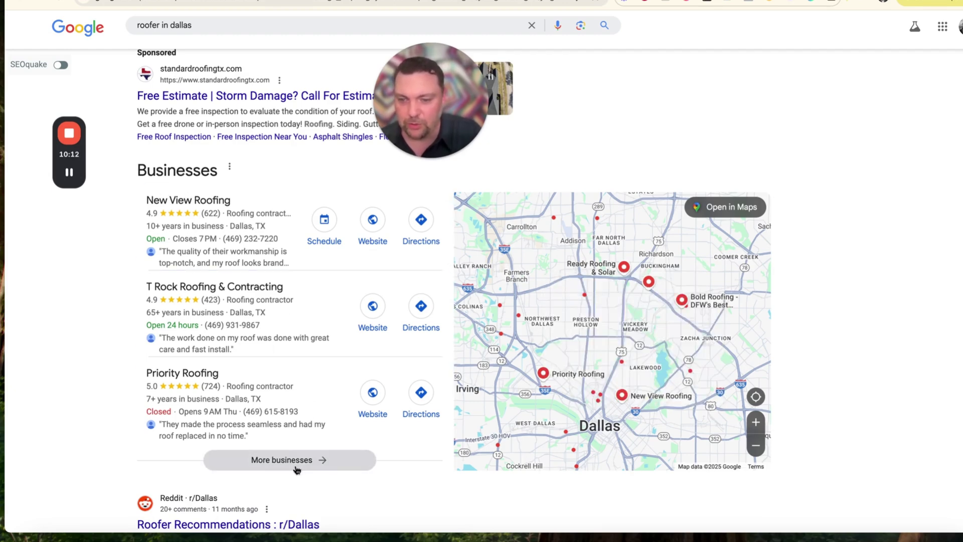
scroll(297, 465, down, 4)
scroll(290, 426, up, 2)
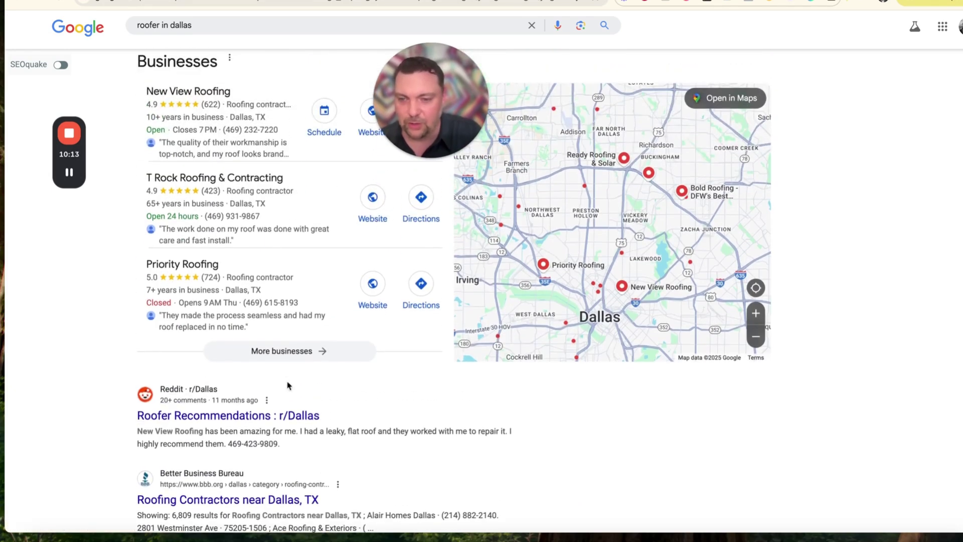
Open the full Dallas roofing businesses list and page through to Reilly Roofing, United Roofing Services and Quality Roofing Dallas
click(259, 357)
scroll(247, 286, down, 2)
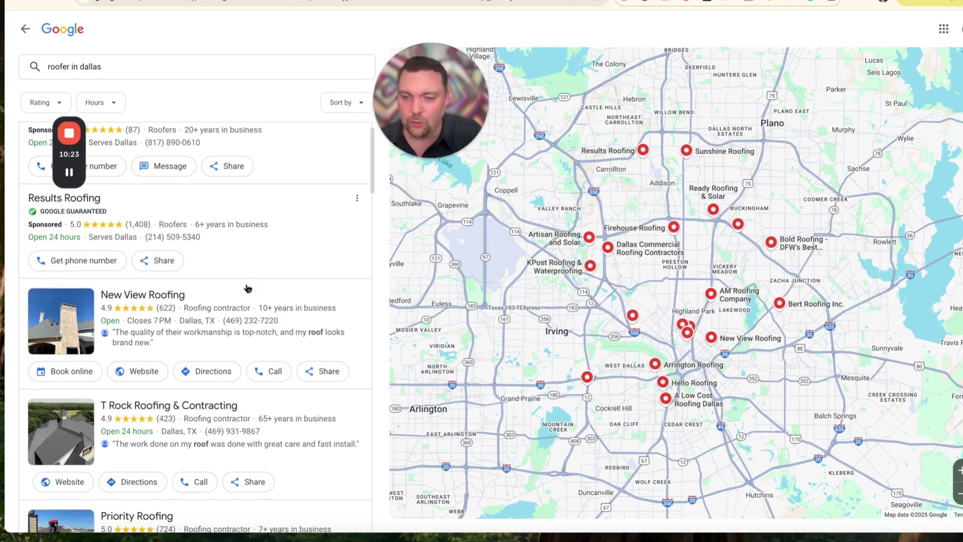
scroll(247, 287, down, 4)
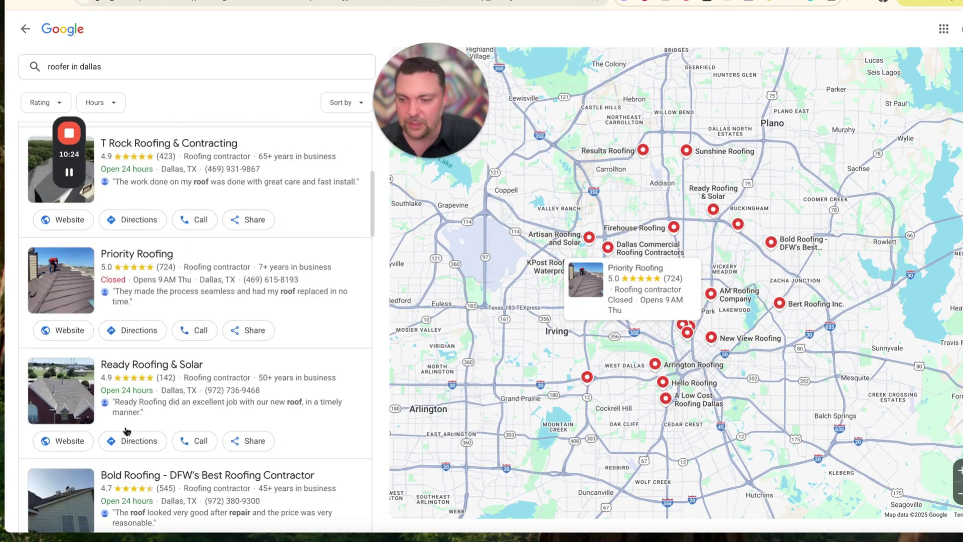
scroll(140, 419, down, 3)
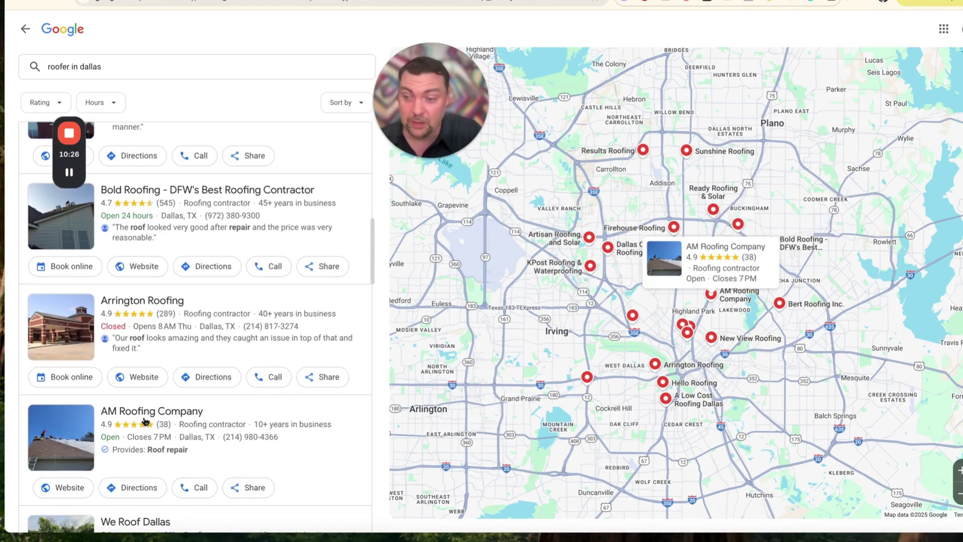
scroll(143, 420, down, 8)
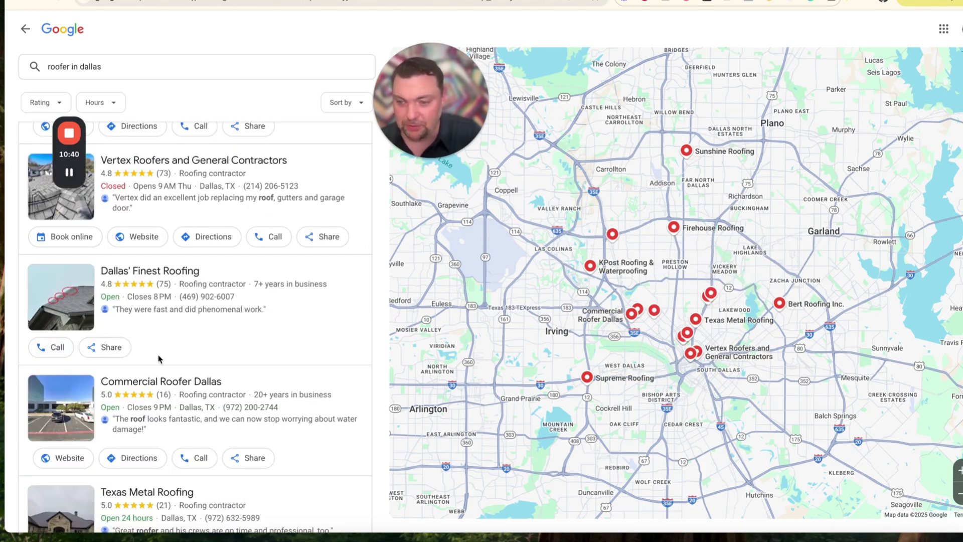
scroll(159, 359, down, 3)
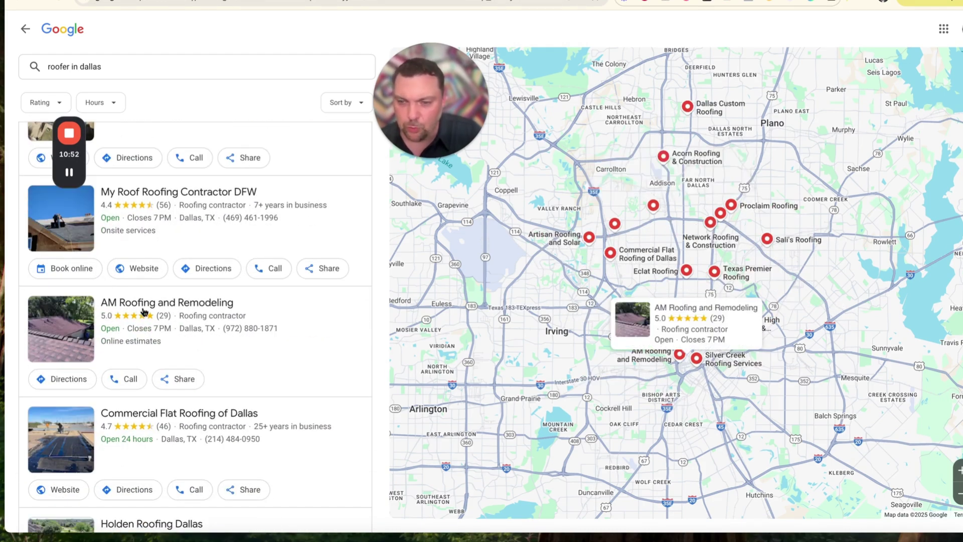
scroll(215, 379, down, 6)
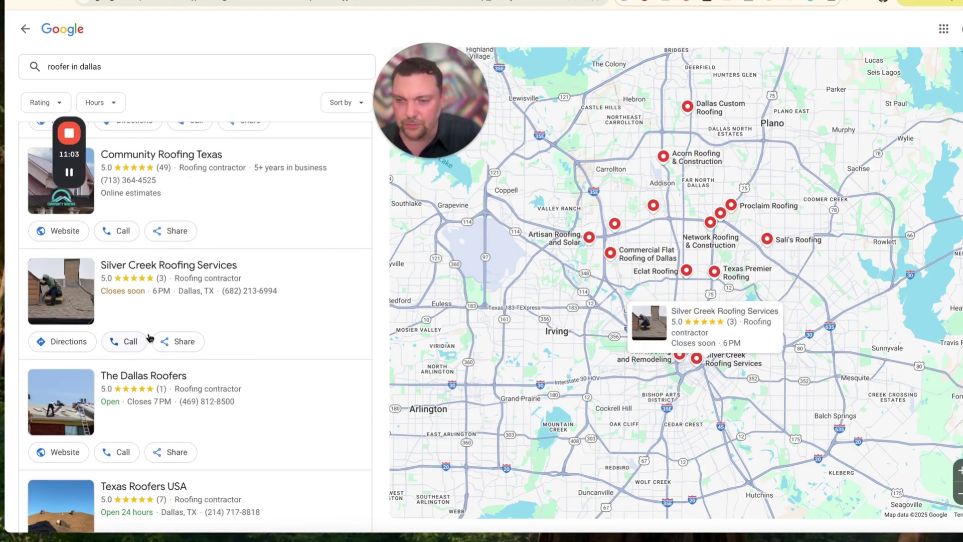
scroll(228, 335, down, 1)
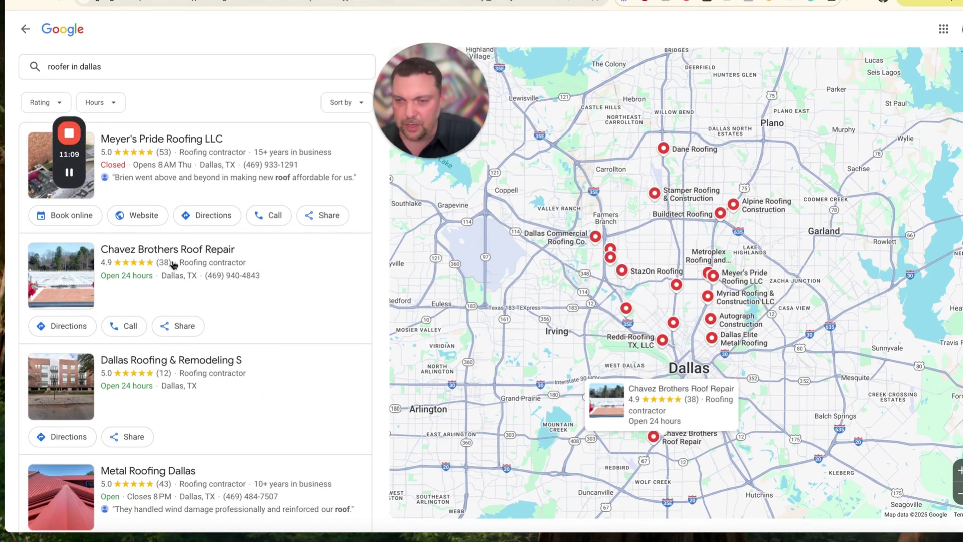
scroll(234, 317, down, 1)
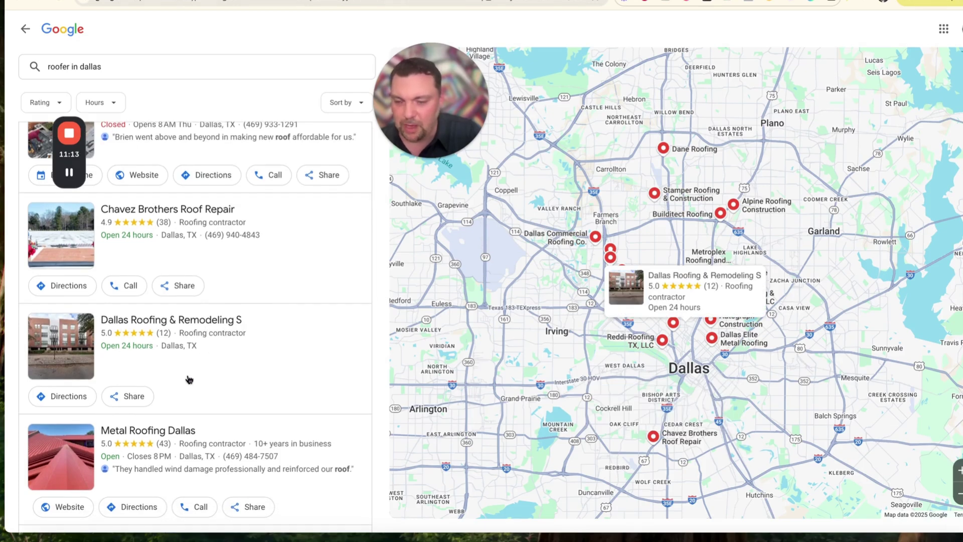
scroll(179, 397, down, 2)
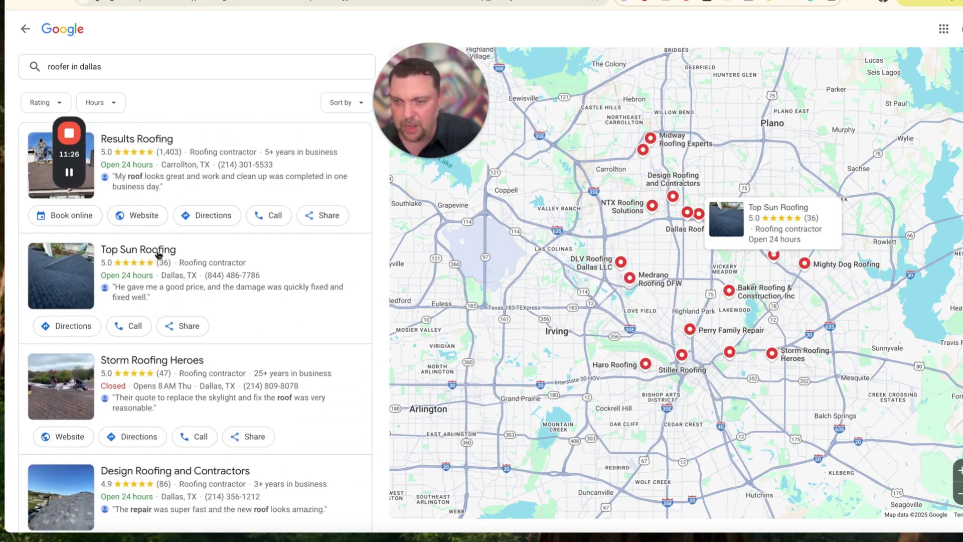
scroll(216, 307, down, 4)
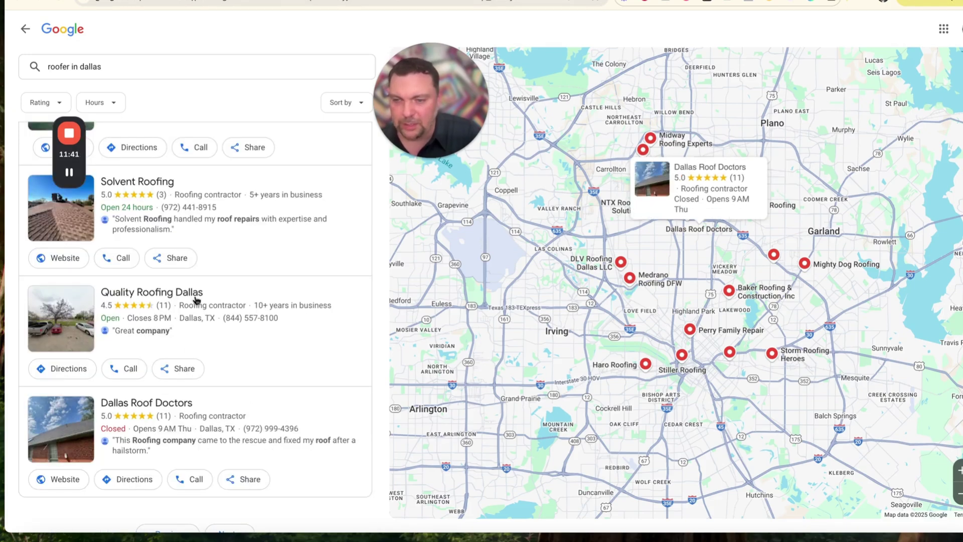
scroll(232, 365, down, 2)
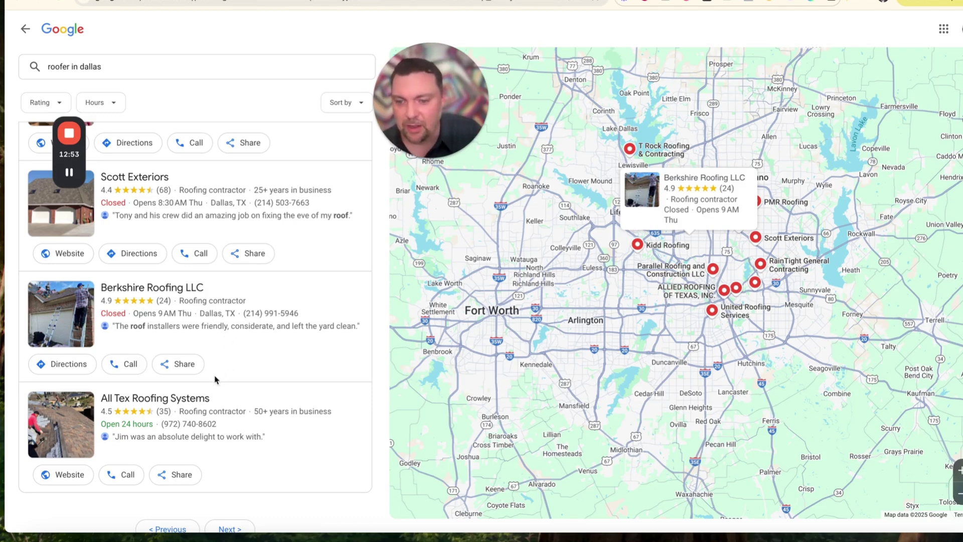
scroll(203, 401, down, 2)
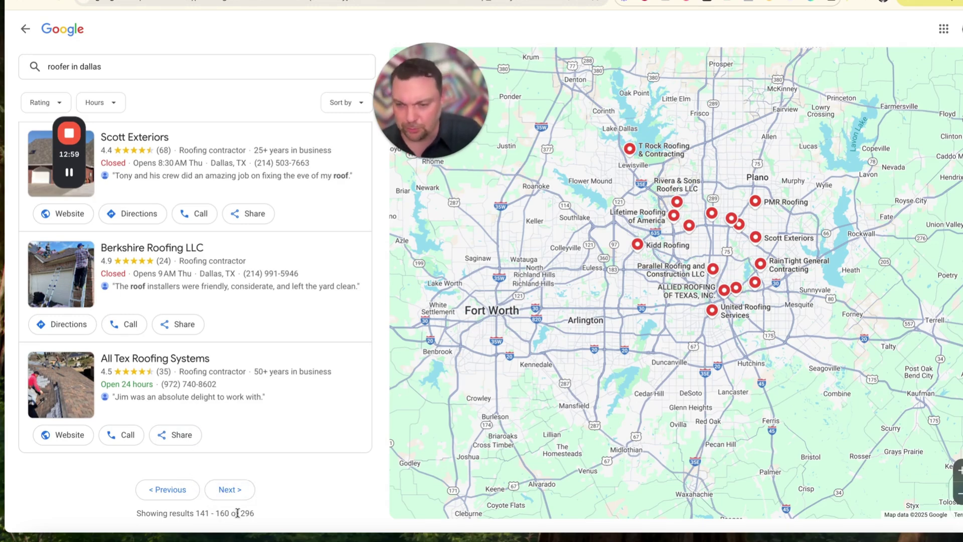
scroll(254, 518, up, 13)
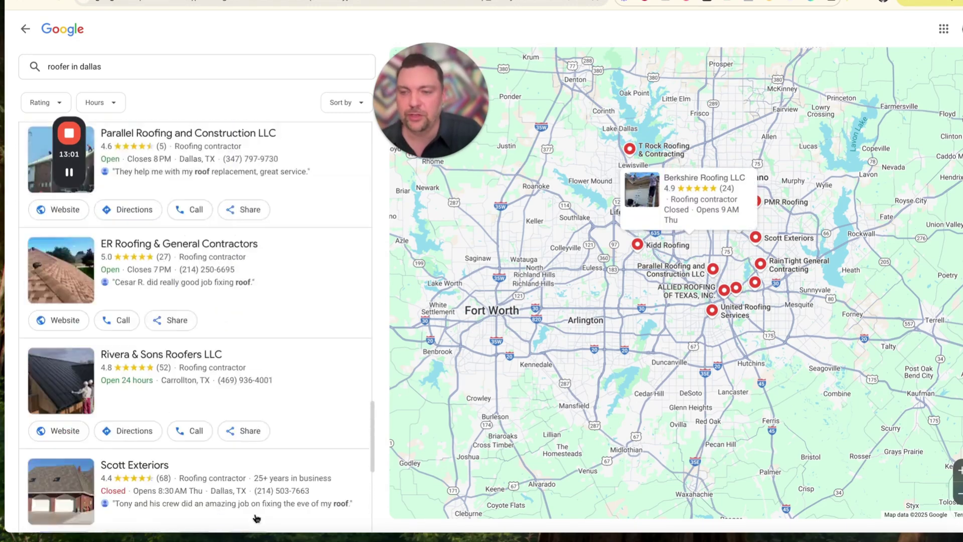
scroll(254, 518, up, 9)
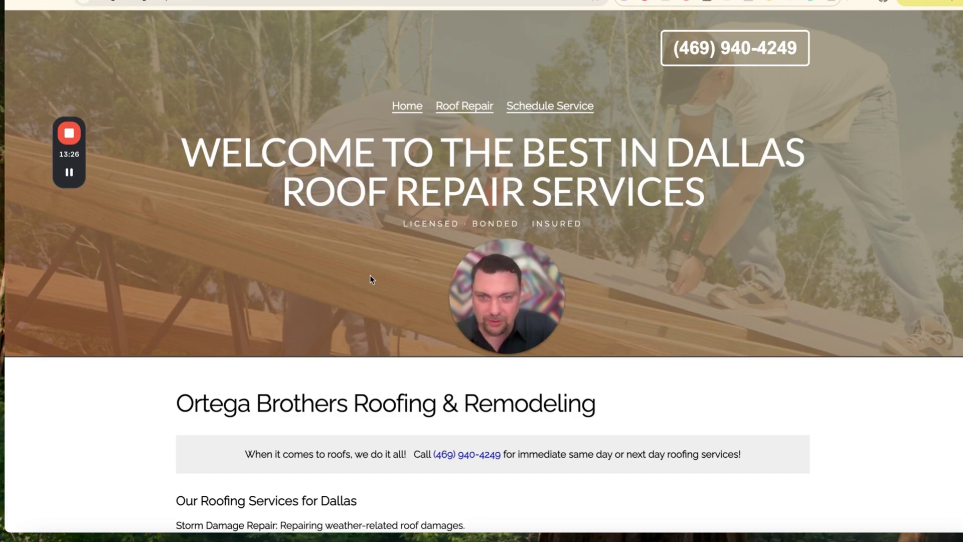
Scroll the Ortega Brothers site to its footer and open the Contact Form page
scroll(371, 248, down, 5)
scroll(371, 248, down, 7)
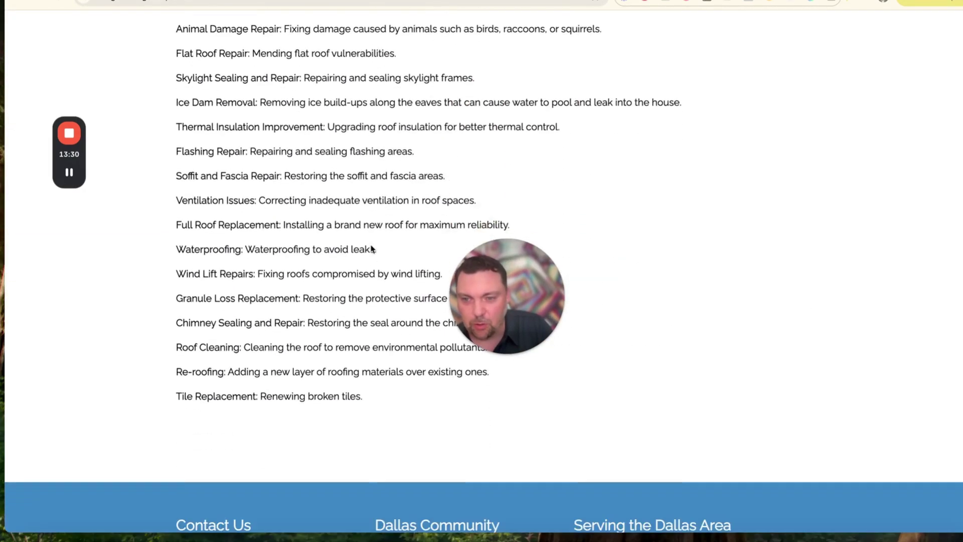
scroll(371, 248, down, 1)
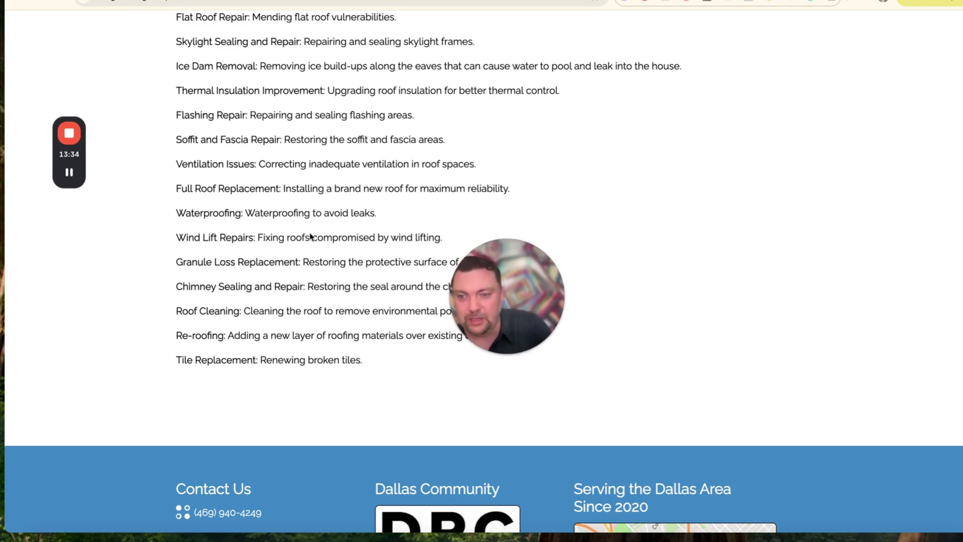
scroll(310, 235, down, 6)
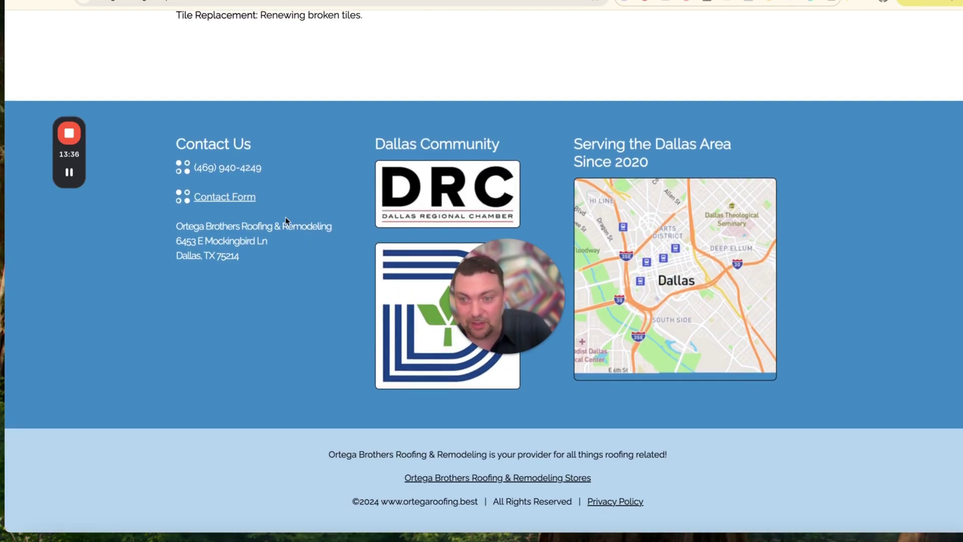
click(222, 197)
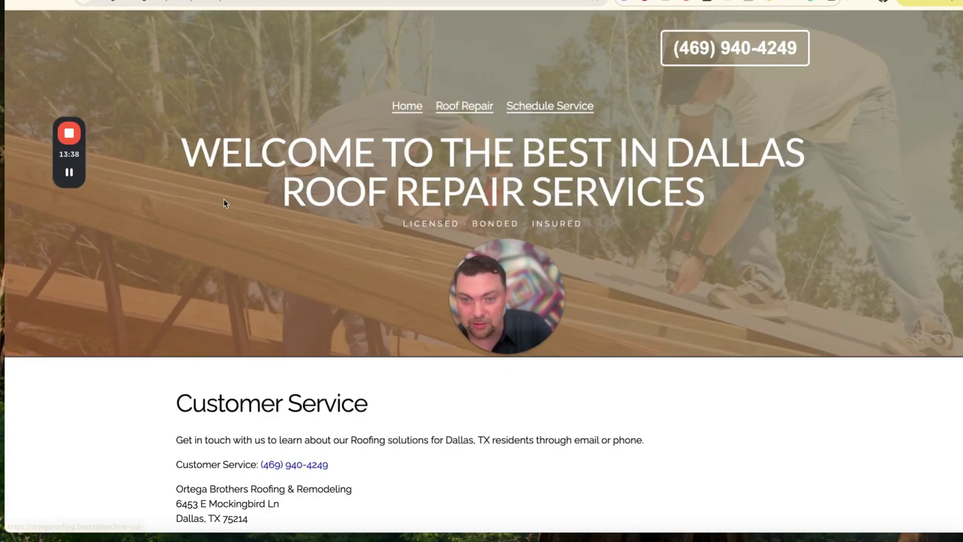
Browse the Customer Service contact page, then return to the home page's Dallas roof repair banner
scroll(281, 314, down, 14)
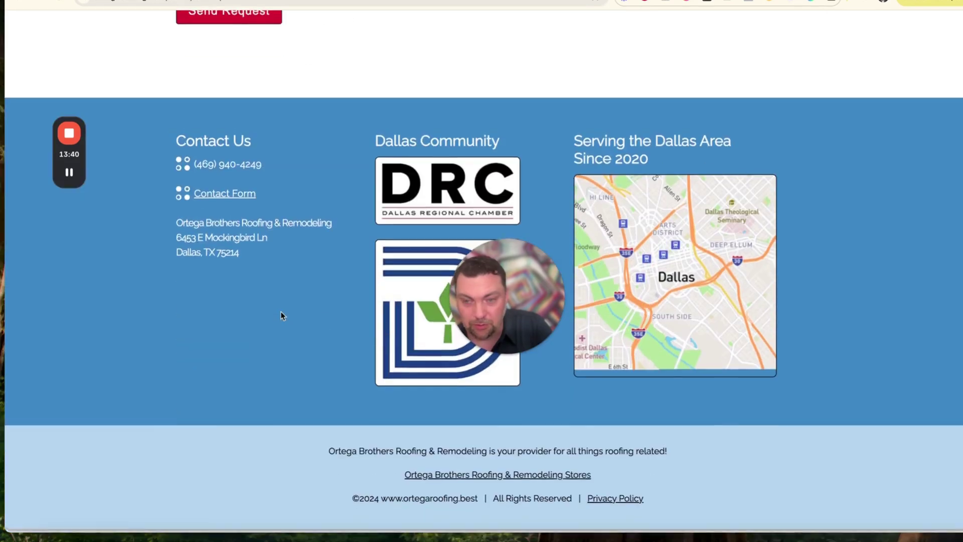
scroll(281, 316, up, 15)
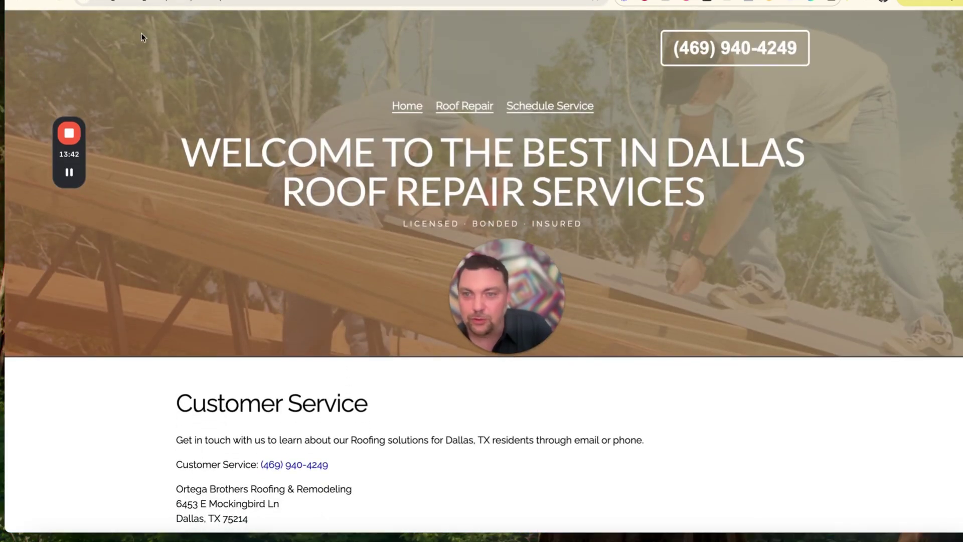
scroll(481, 271, down, 15)
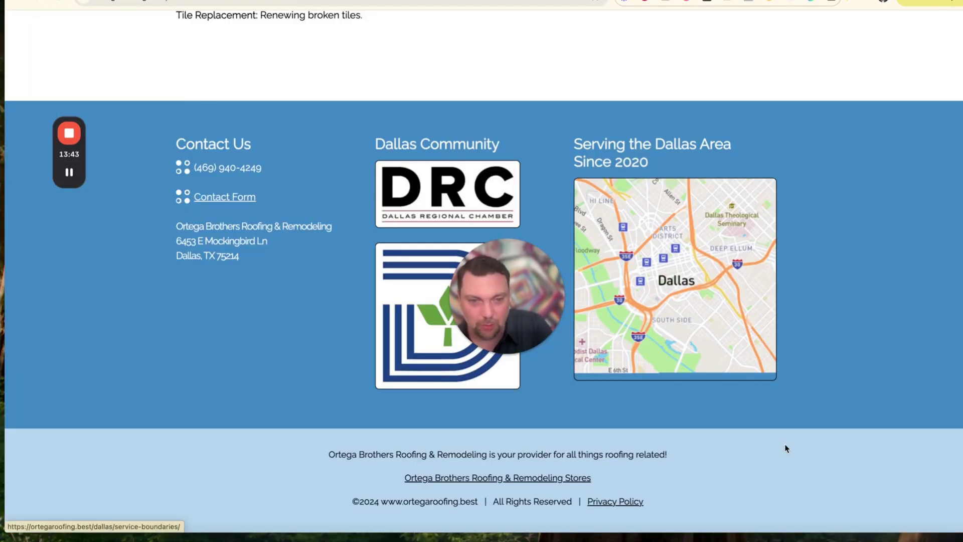
scroll(652, 281, up, 15)
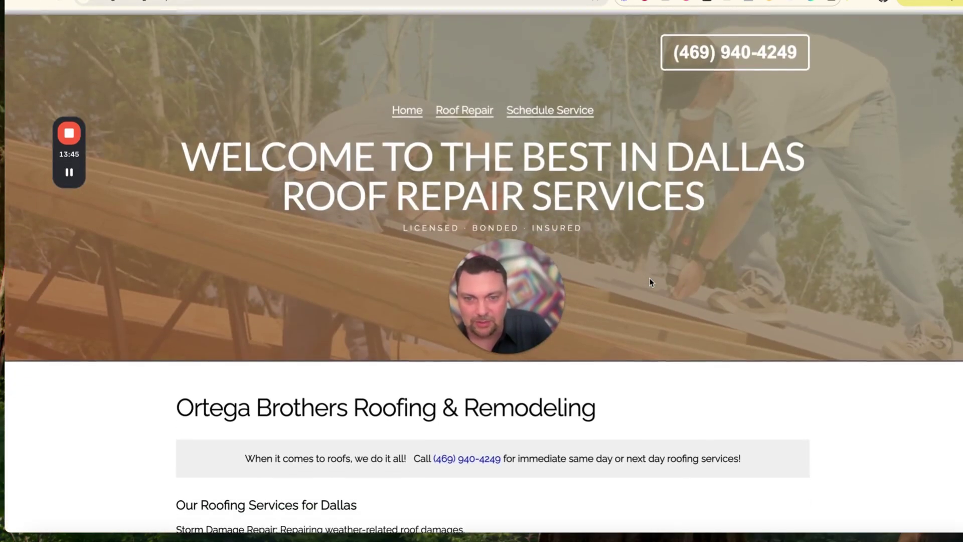
scroll(612, 285, down, 5)
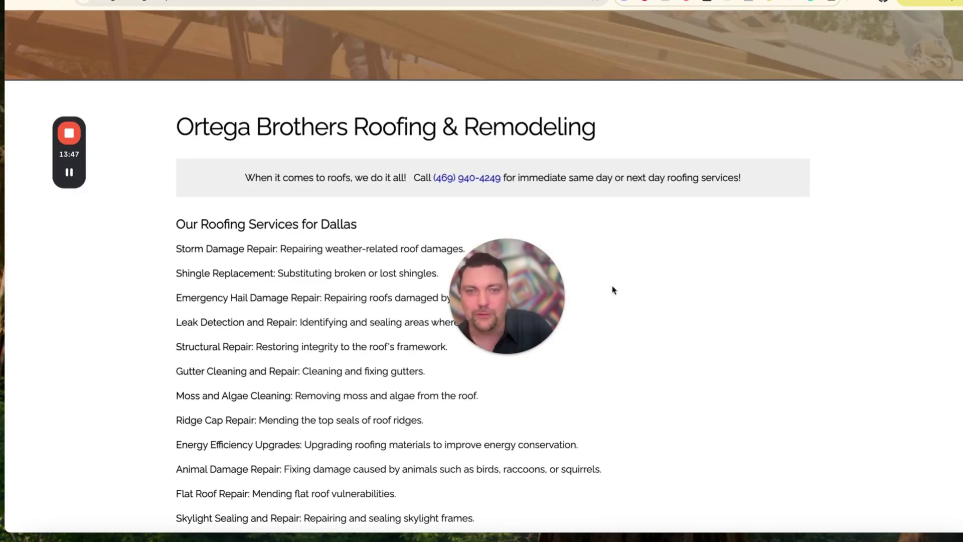
scroll(579, 247, up, 5)
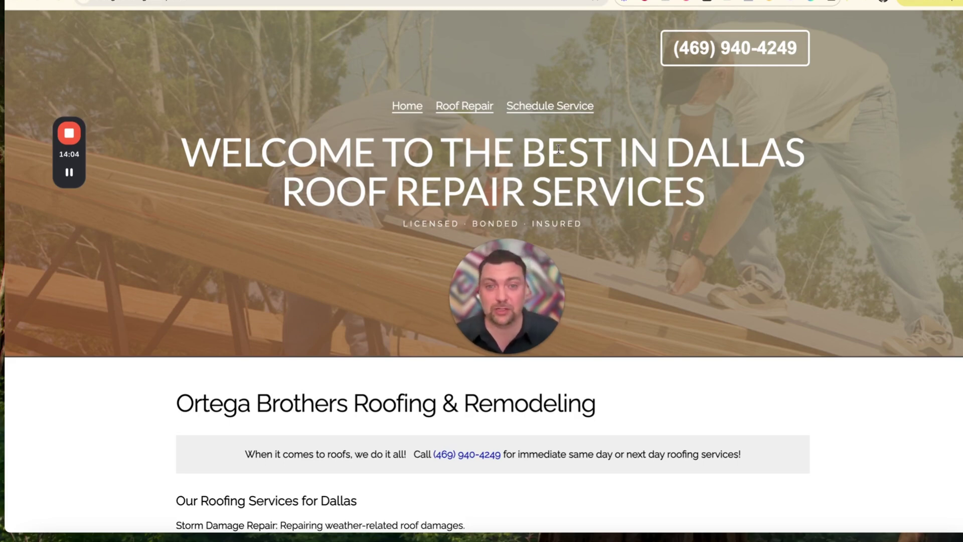
In Profitably.ai, start a new website from templates and search the Template Library for 'roof'
key(ctrl+w)
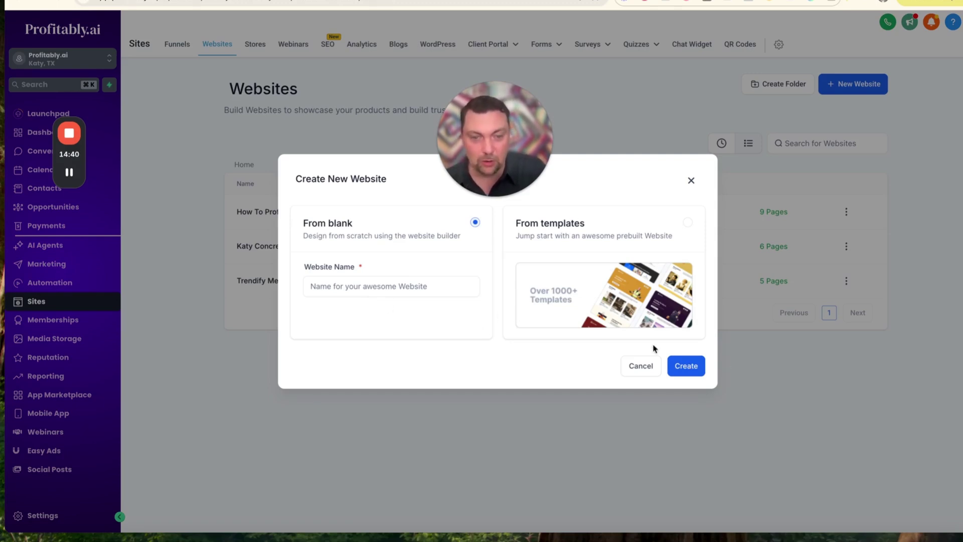
click(688, 365)
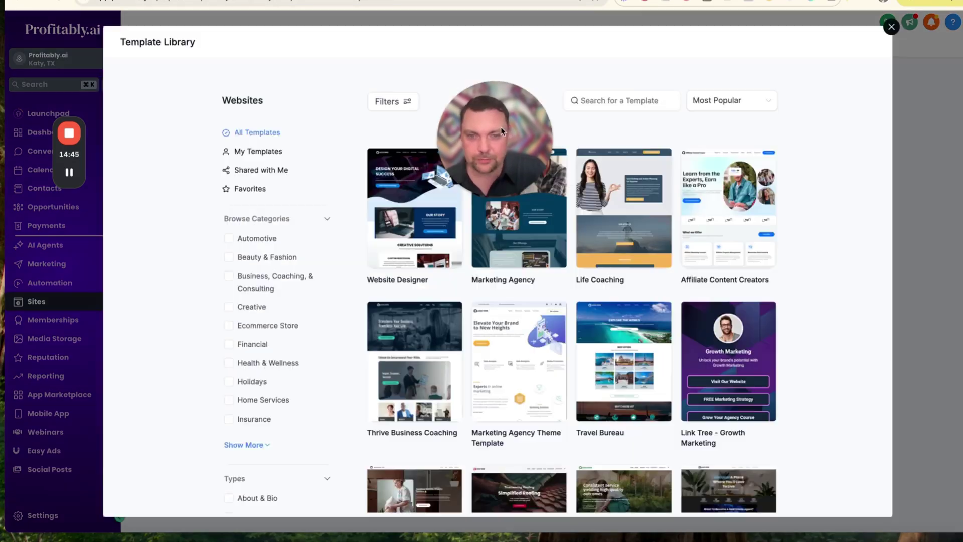
click(598, 101)
text(roof)
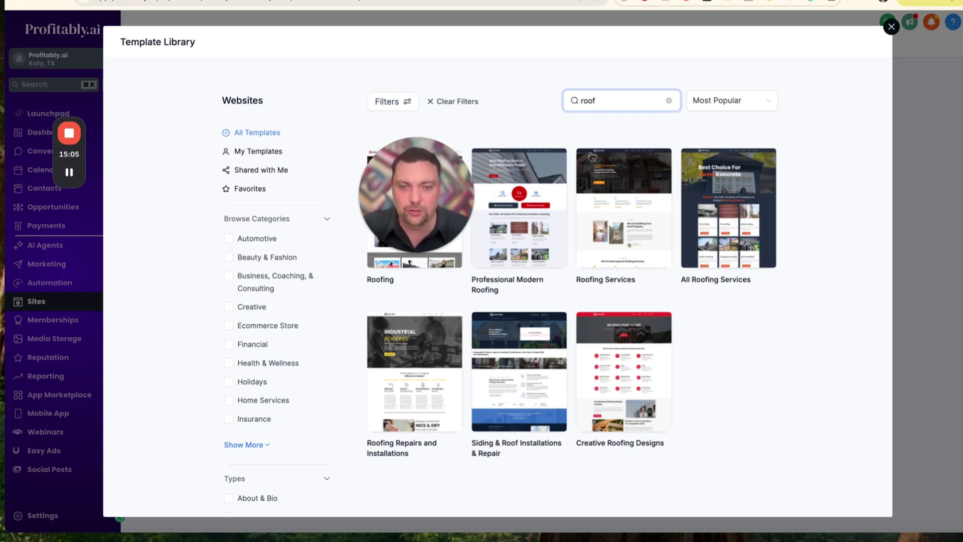
Create a new site from the Roofing template, then bring up the Ortega Brothers Roofing site for reference
click(648, 151)
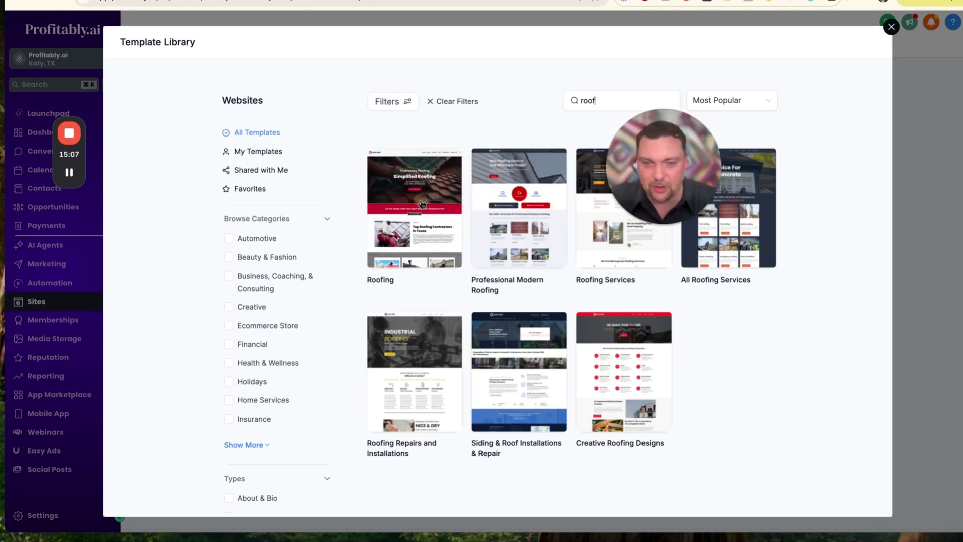
mouse_move(429, 166)
mouse_move(446, 394)
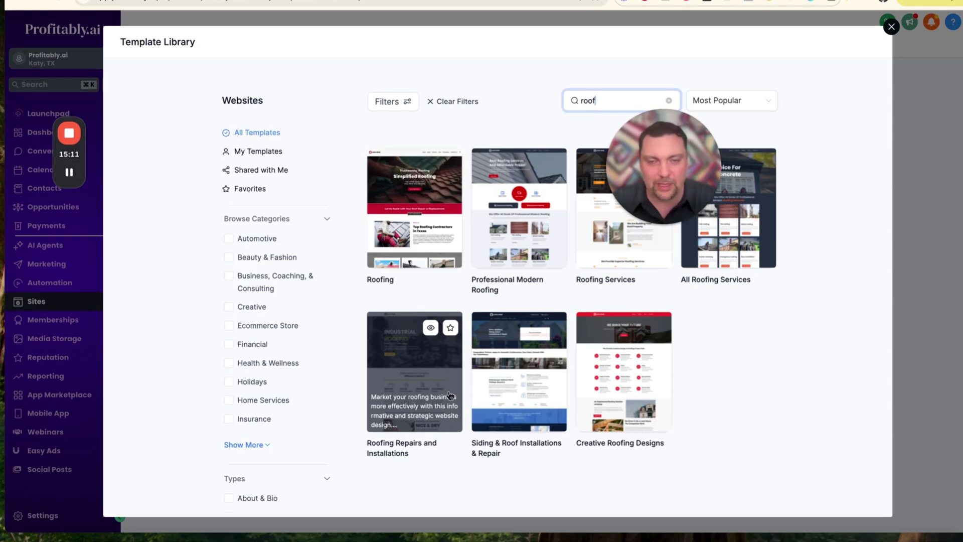
mouse_move(415, 189)
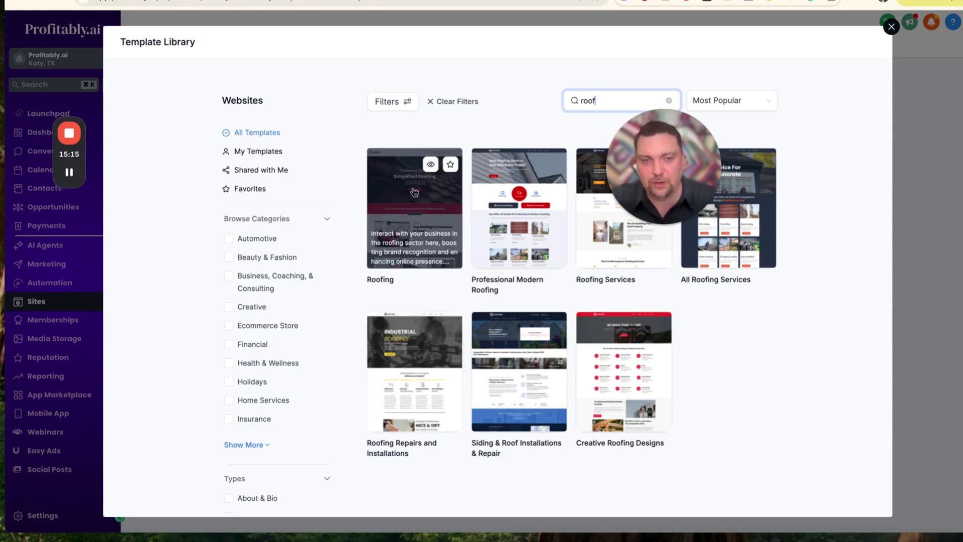
mouse_move(424, 374)
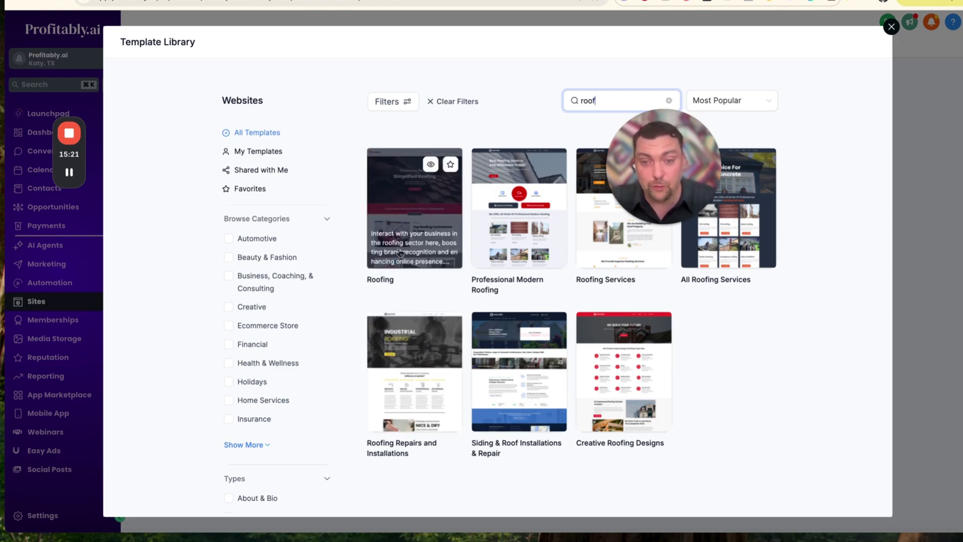
click(398, 204)
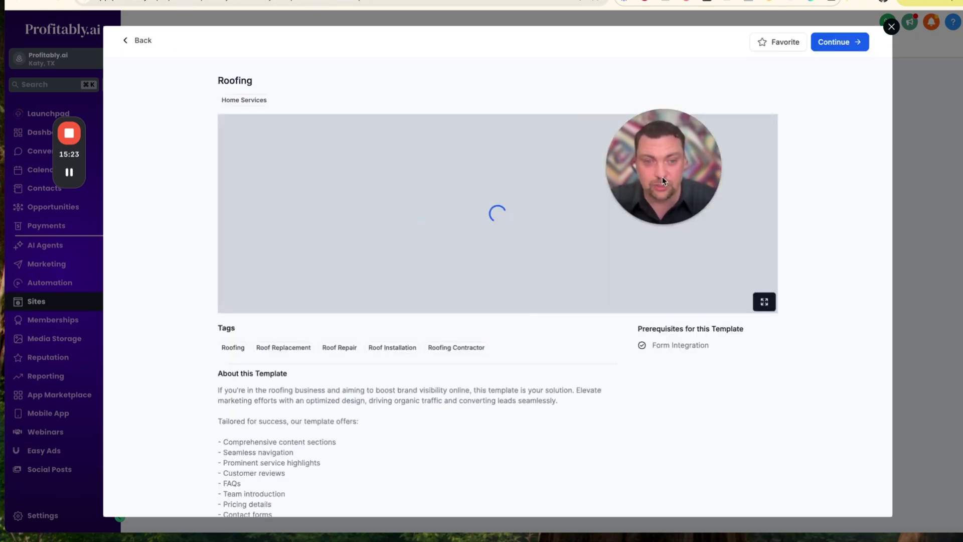
click(841, 43)
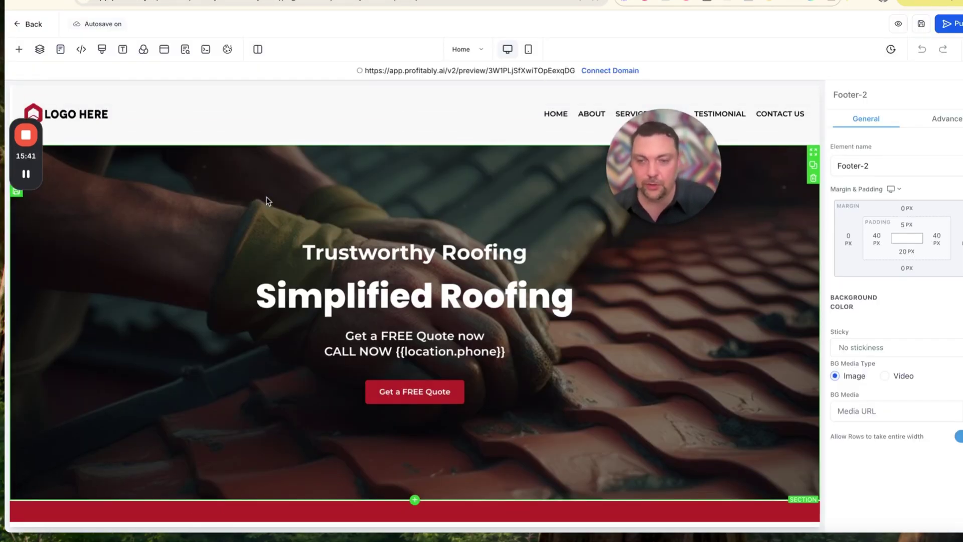
key(ctrl+Tab)
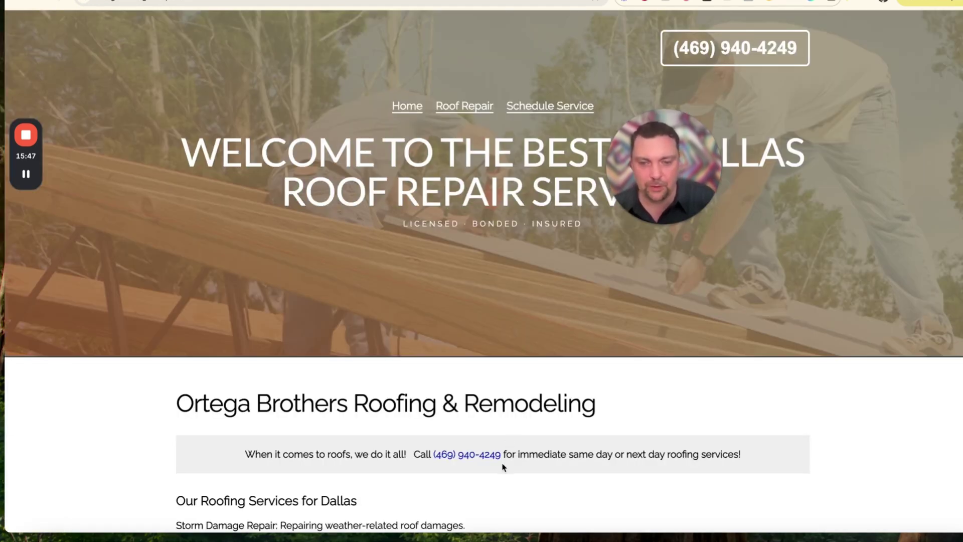
drag(501, 454, 430, 452)
key(ctrl+c)
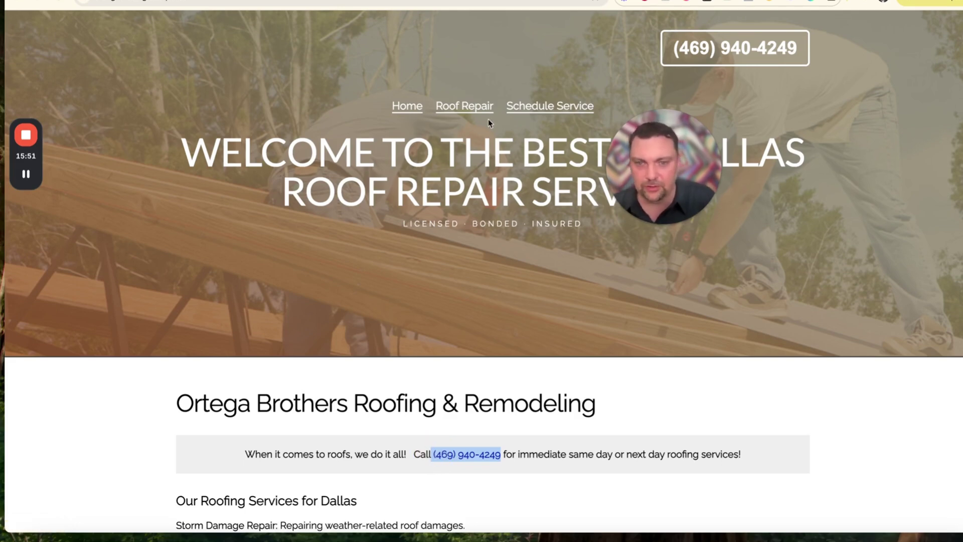
In the builder, replace 'Trustworthy' in the hero headline with 'Ortega' so it reads Ortega Roofing
click(330, 3)
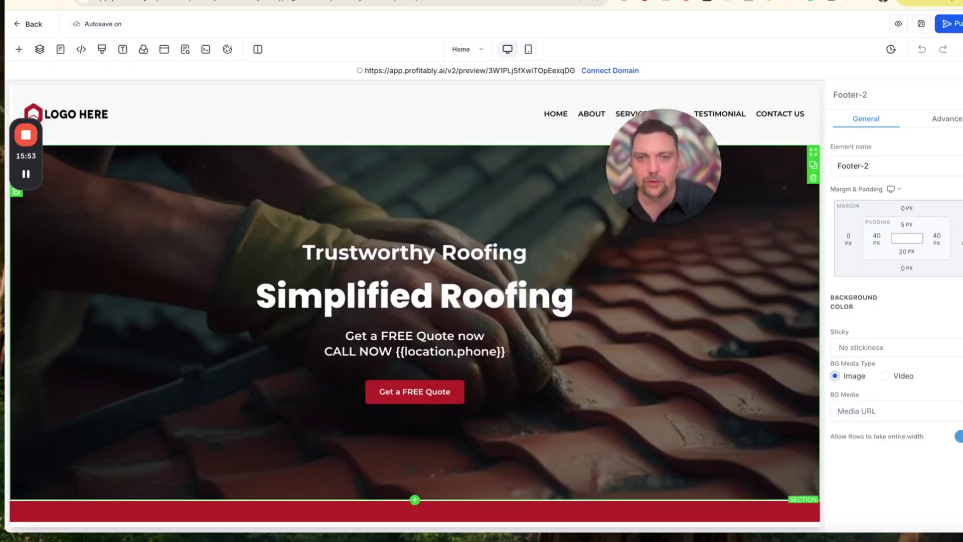
double_click(356, 256)
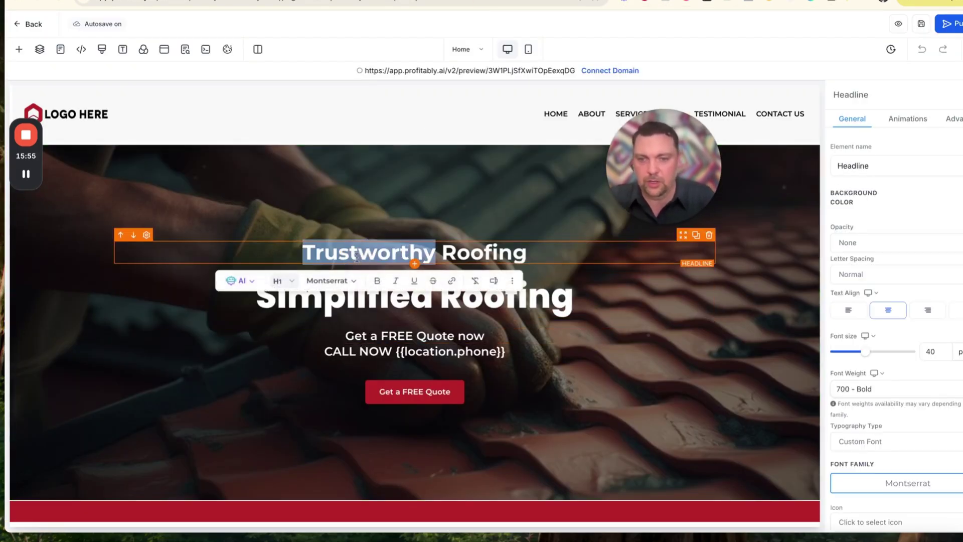
text(Ortega)
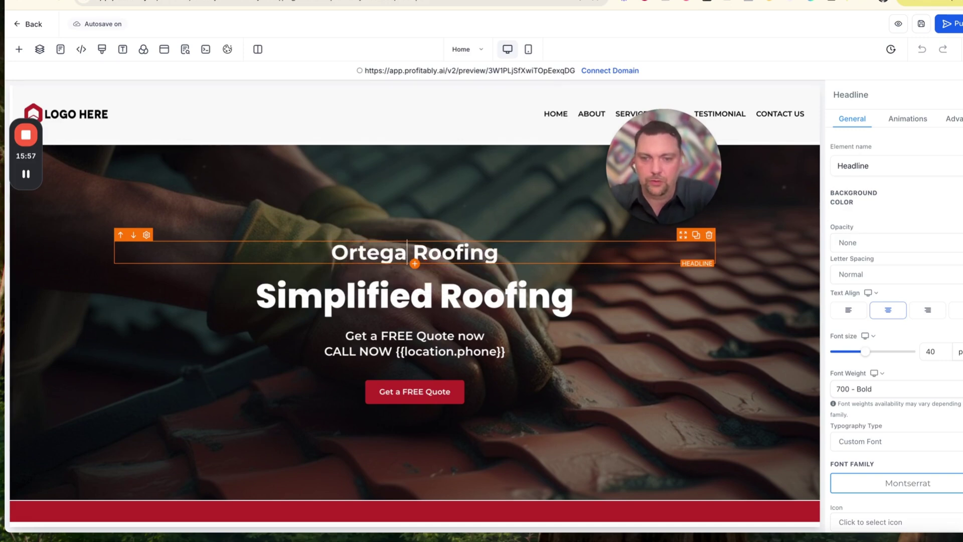
scroll(480, 366, down, 1)
double_click(410, 296)
key(ctrl+v)
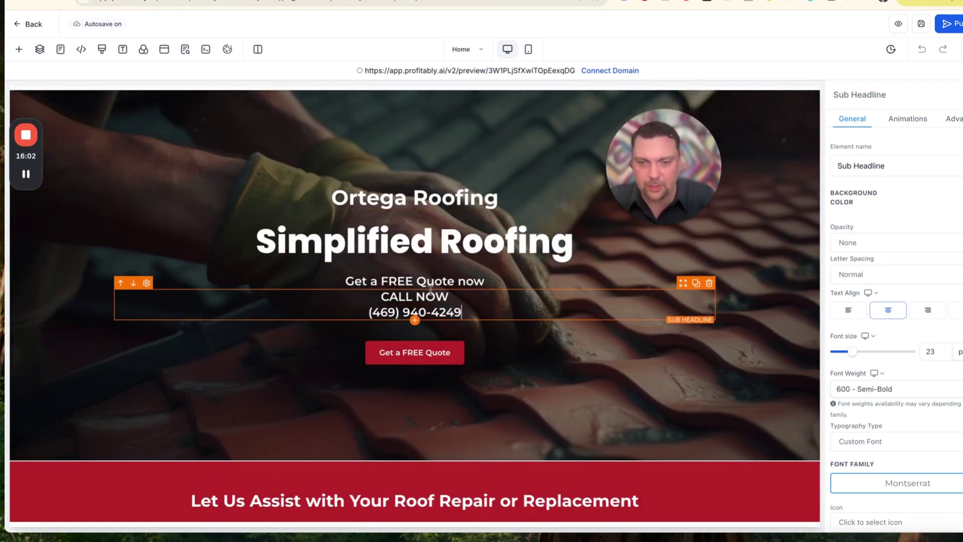
scroll(419, 300, down, 5)
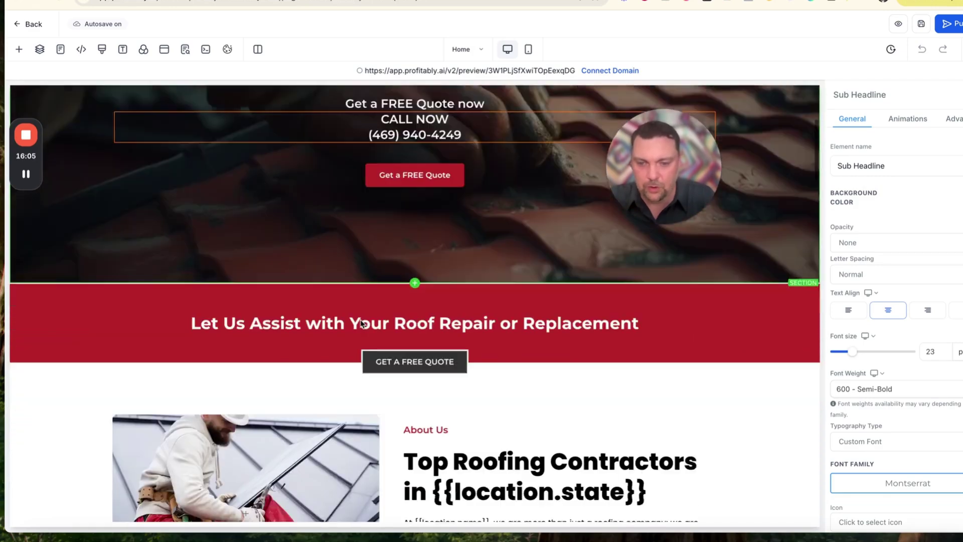
scroll(360, 321, down, 10)
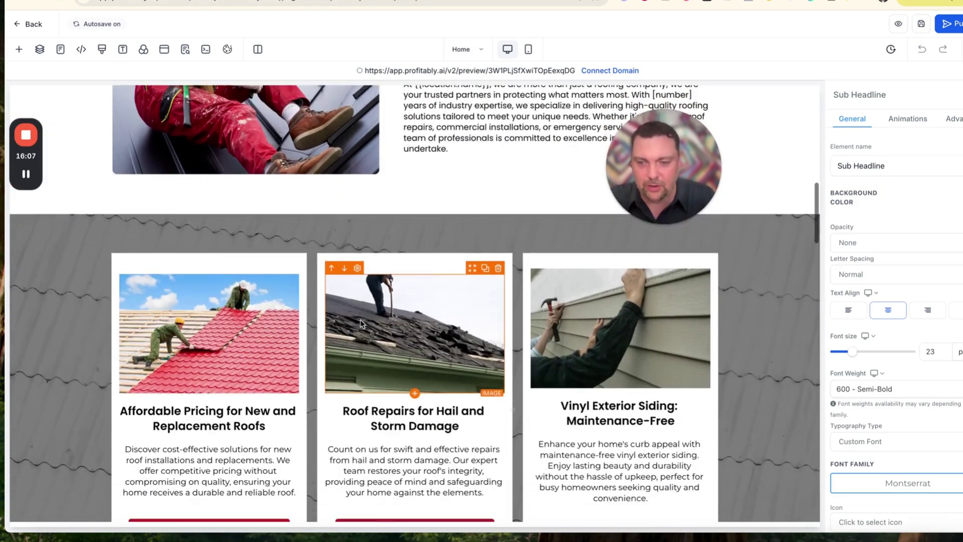
scroll(360, 318, down, 9)
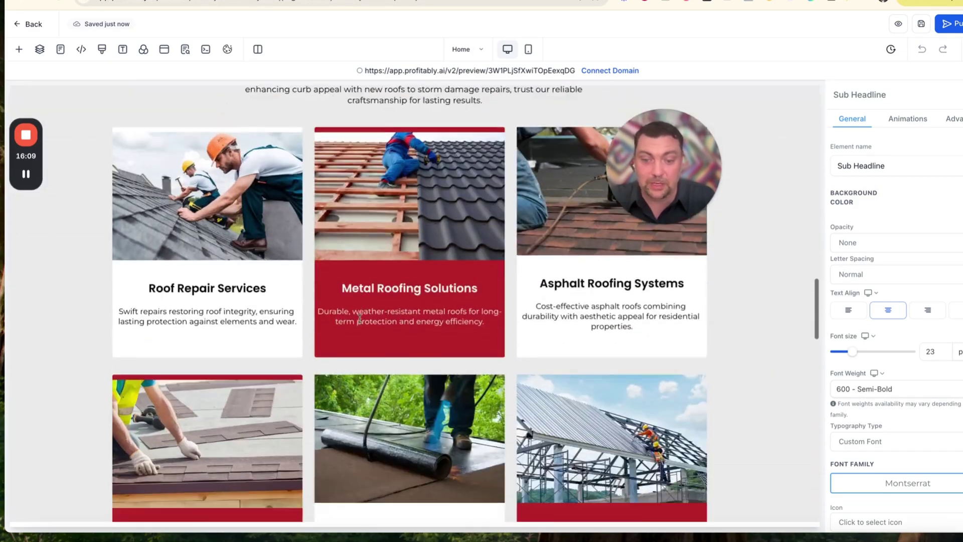
scroll(450, 275, down, 7)
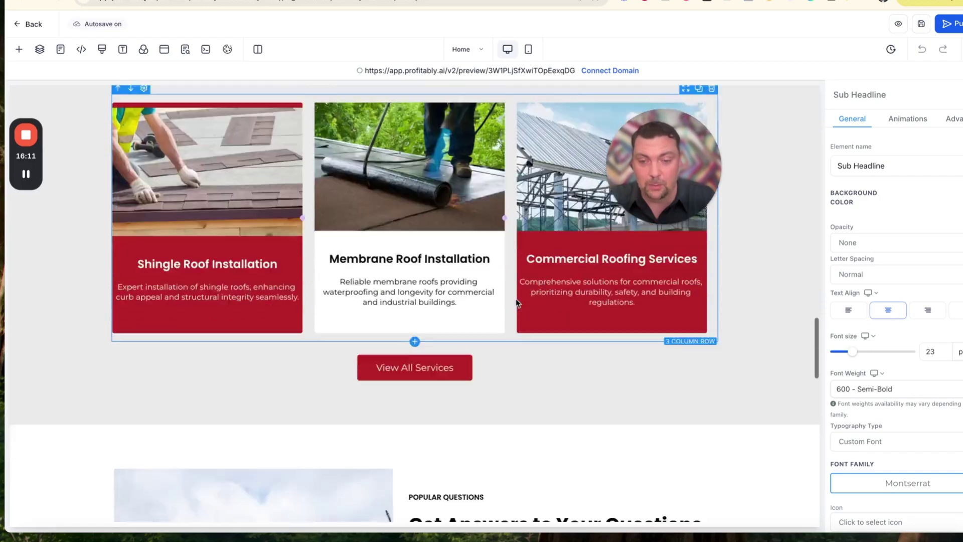
scroll(517, 301, down, 4)
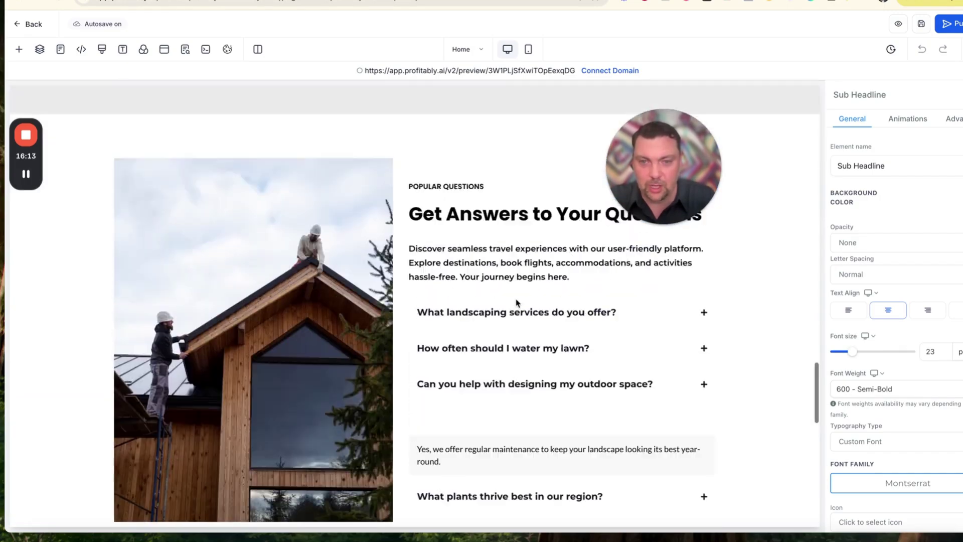
scroll(517, 301, up, 12)
scroll(271, 340, up, 15)
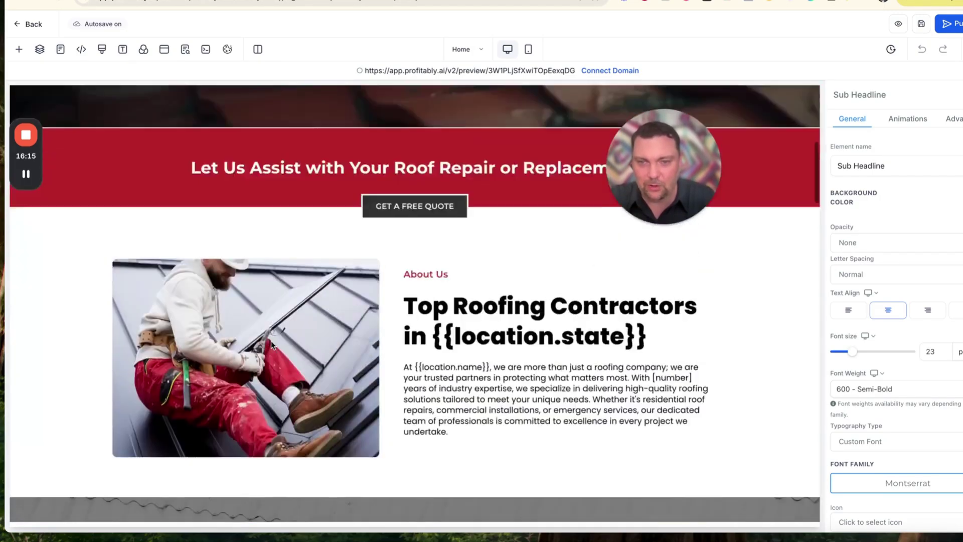
scroll(271, 341, down, 5)
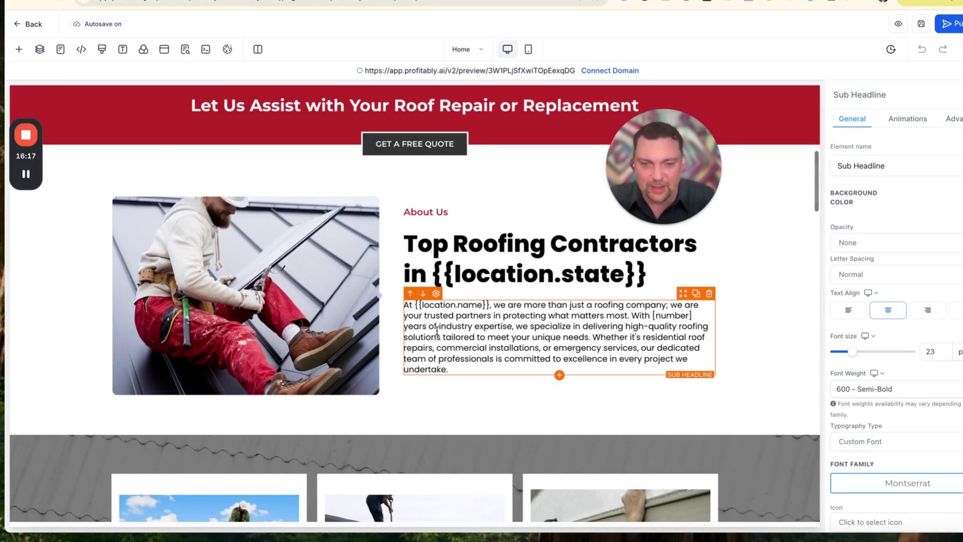
Generate AI variations for the About Us sub-headline from a prompt describing Ortega Roofing in Dallas, TX
drag(451, 368, 401, 308)
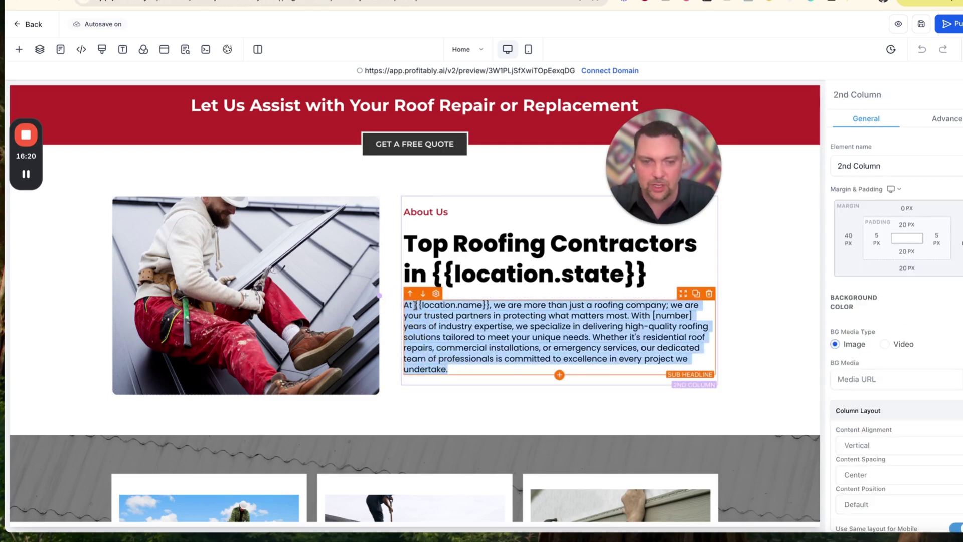
click(485, 338)
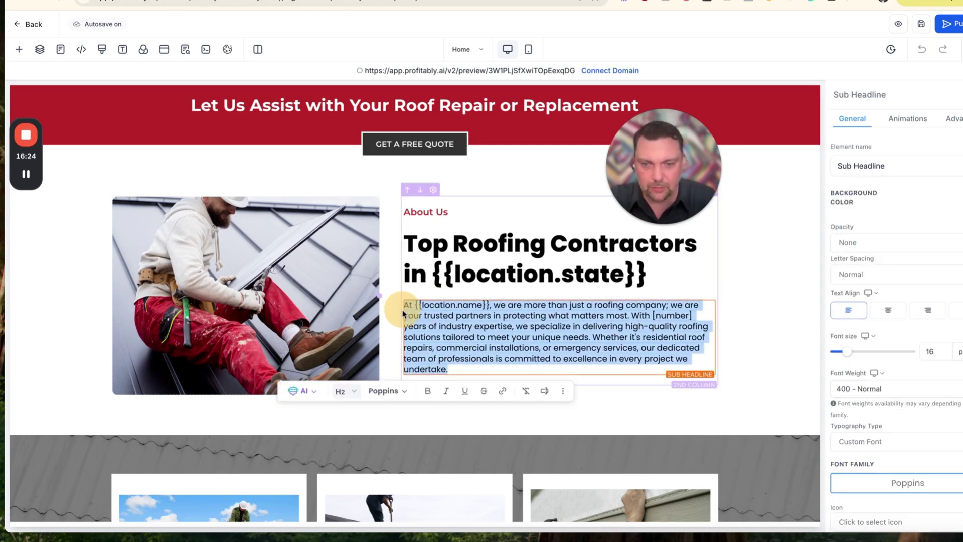
click(467, 391)
drag(453, 369, 402, 304)
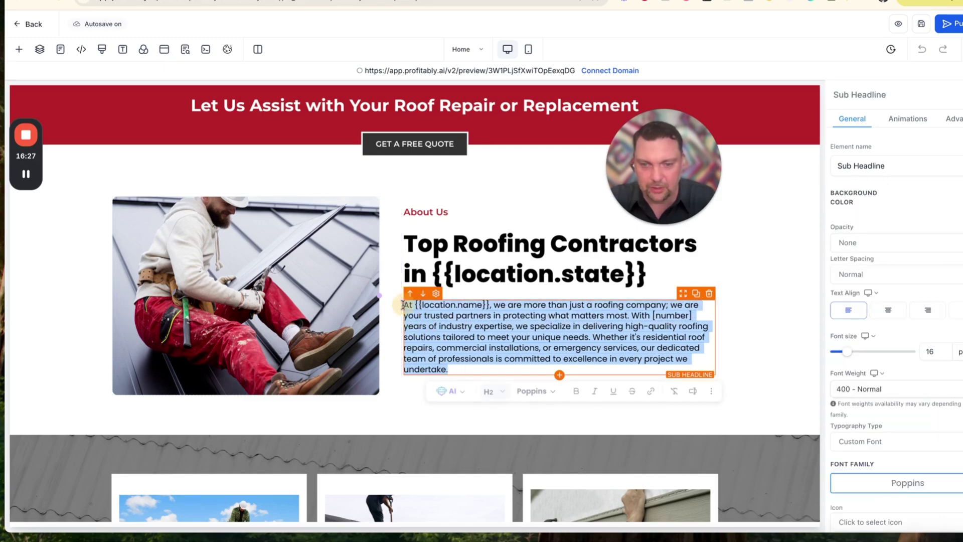
click(443, 392)
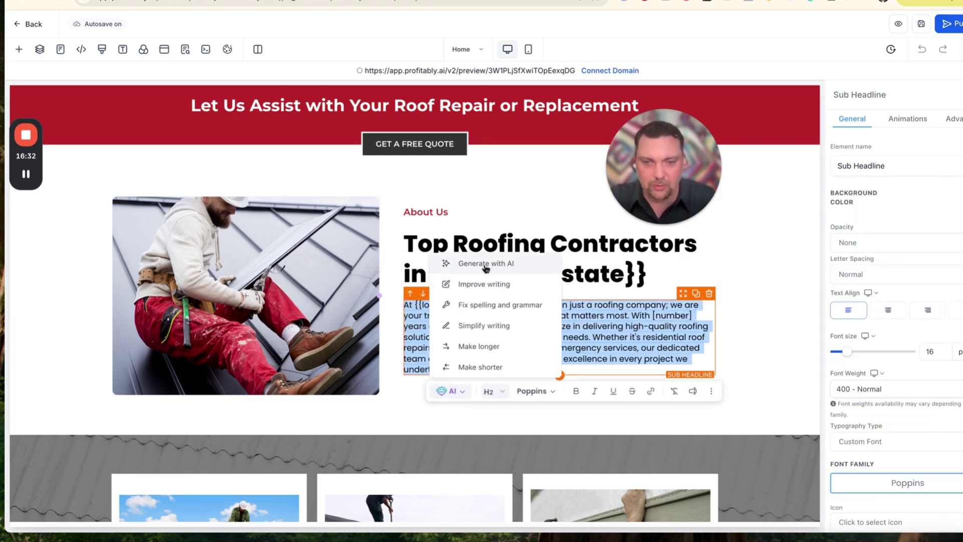
click(485, 264)
text(Write )
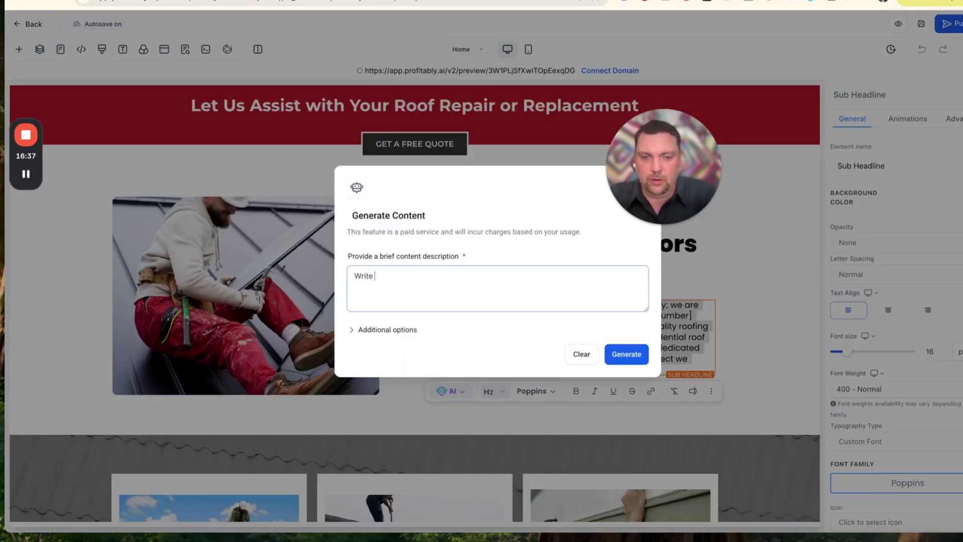
text(a description about how Ortega Roofing in Dallas, T)
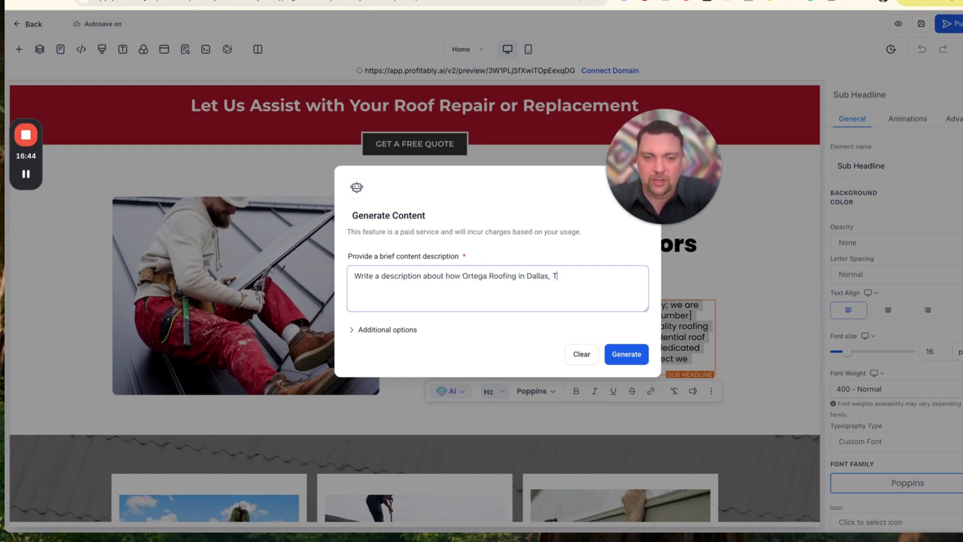
text(X is the )
text(top )
text(best roofing)
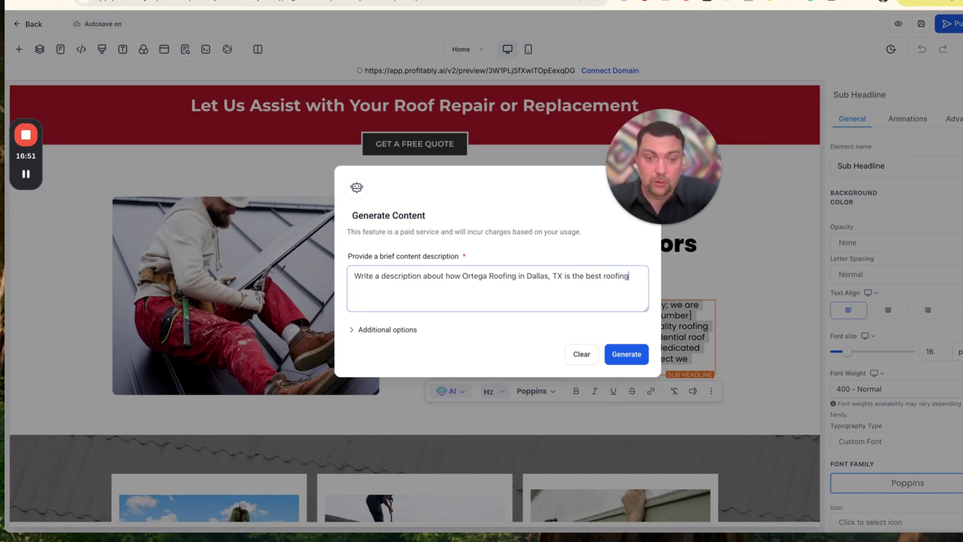
text( company aroun)
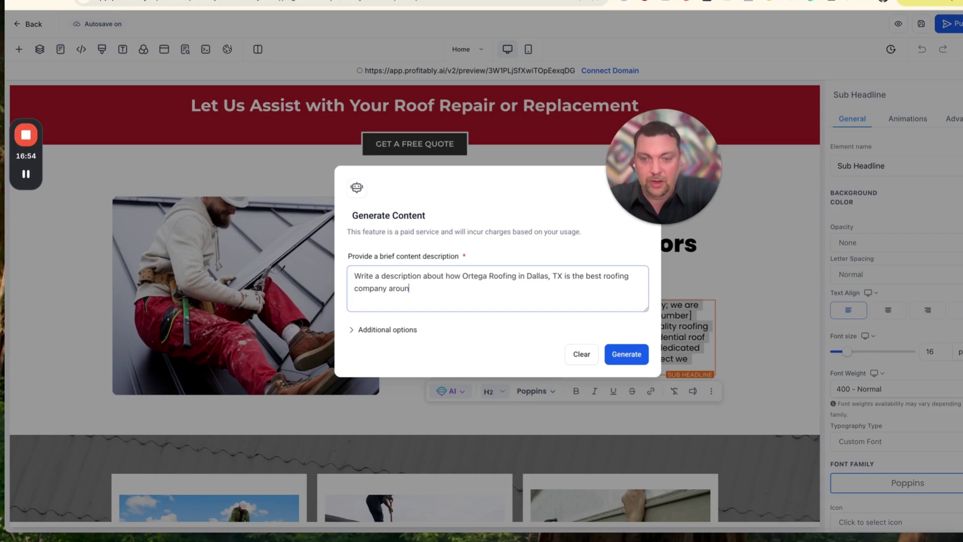
text(d.)
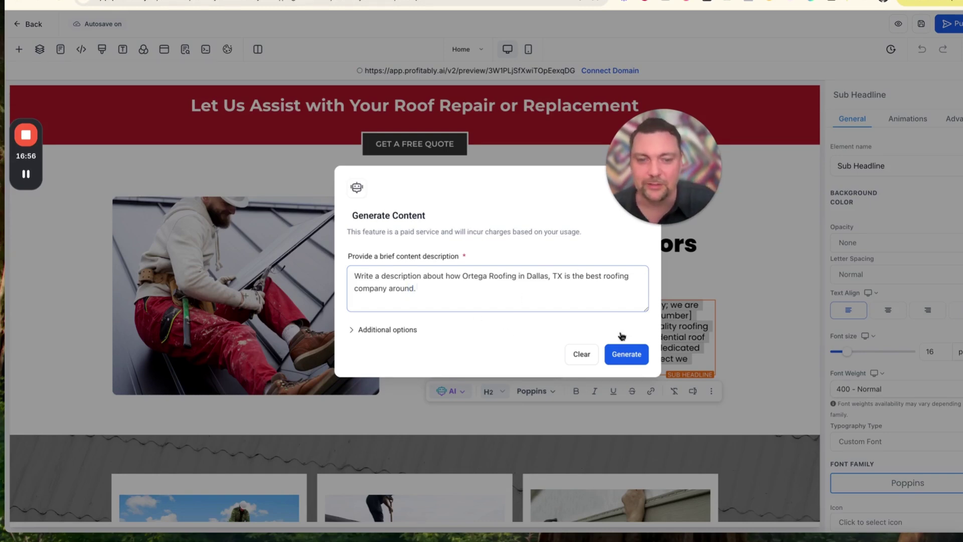
click(621, 354)
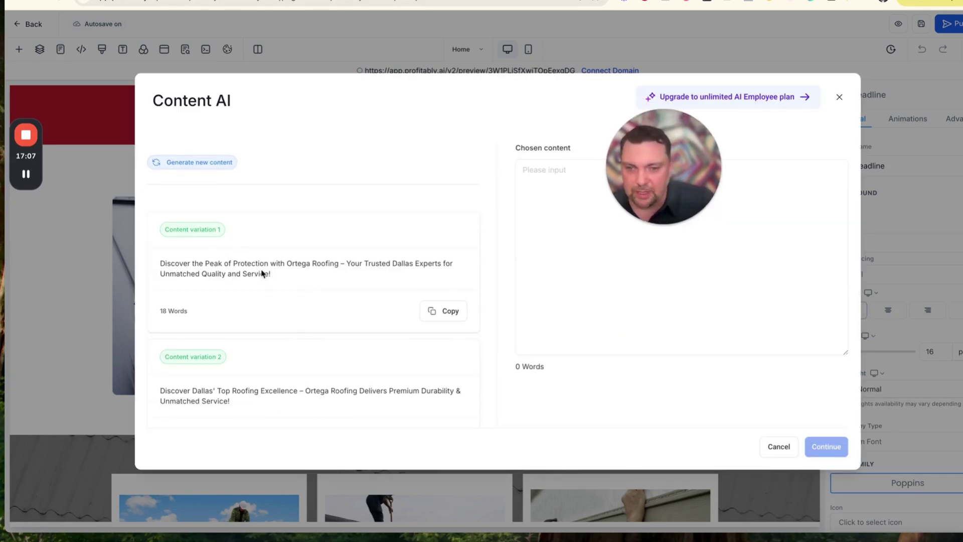
Insert the first AI variation into the About Us sub-headline
scroll(261, 273, down, 4)
scroll(262, 273, up, 5)
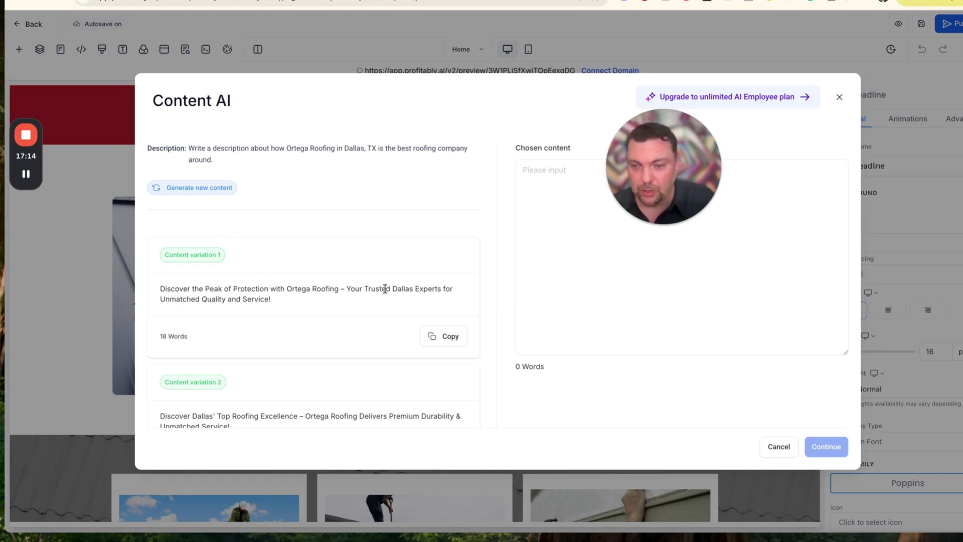
click(441, 337)
click(825, 446)
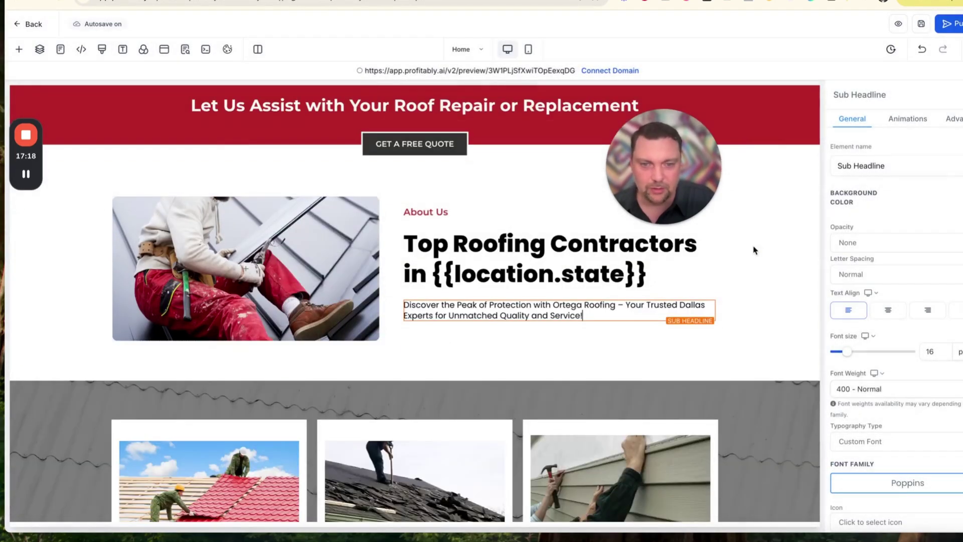
Expand the sub-headline with AI Make longer and replace it with the longer text
drag(583, 316, 412, 304)
click(374, 337)
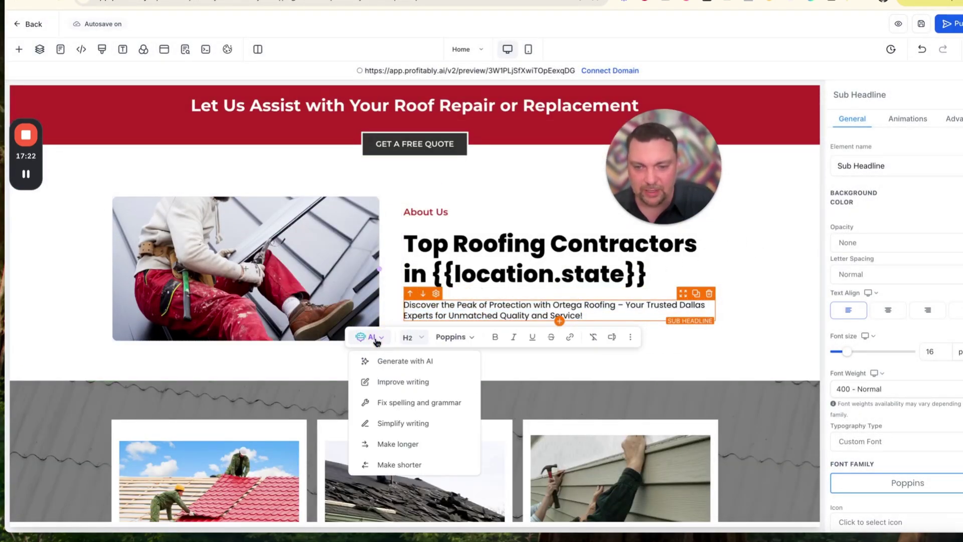
click(397, 444)
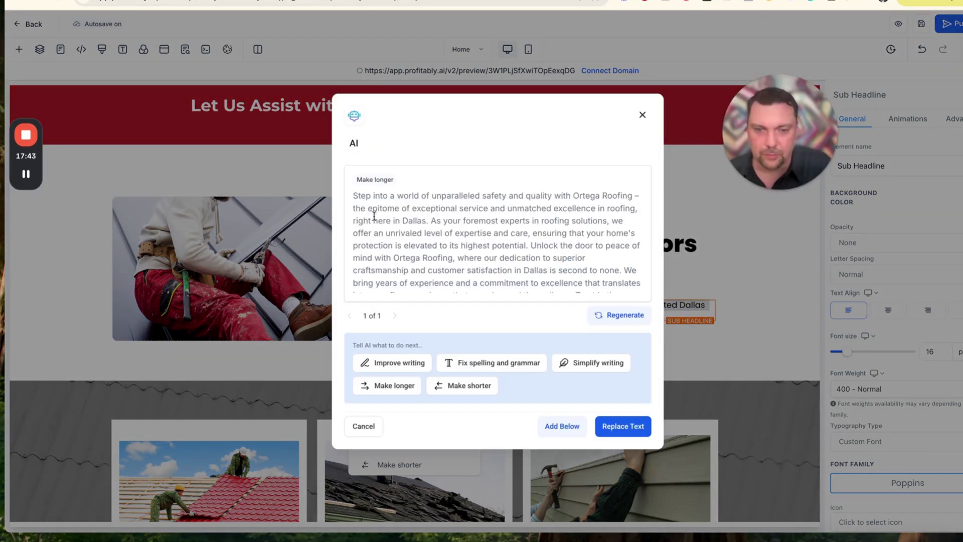
scroll(388, 246, down, 5)
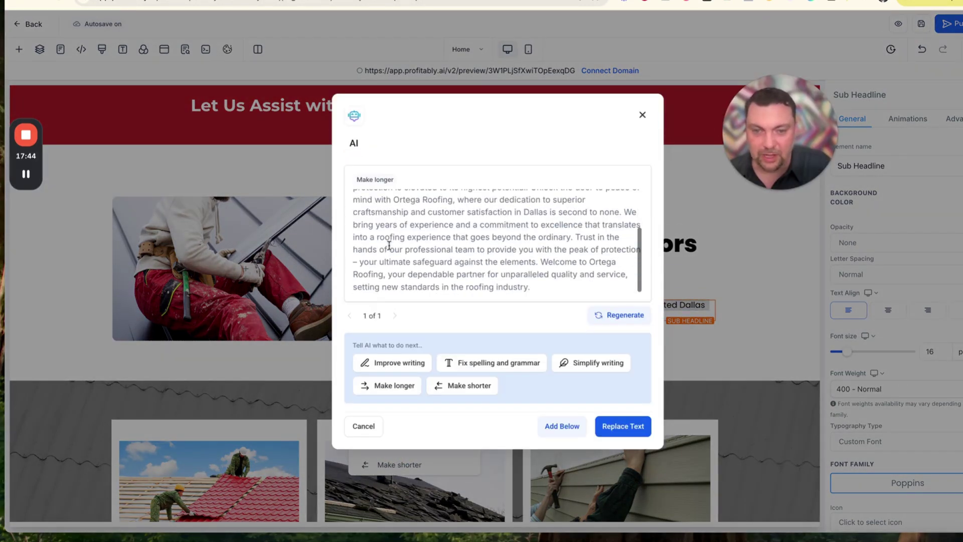
scroll(388, 246, up, 5)
click(622, 425)
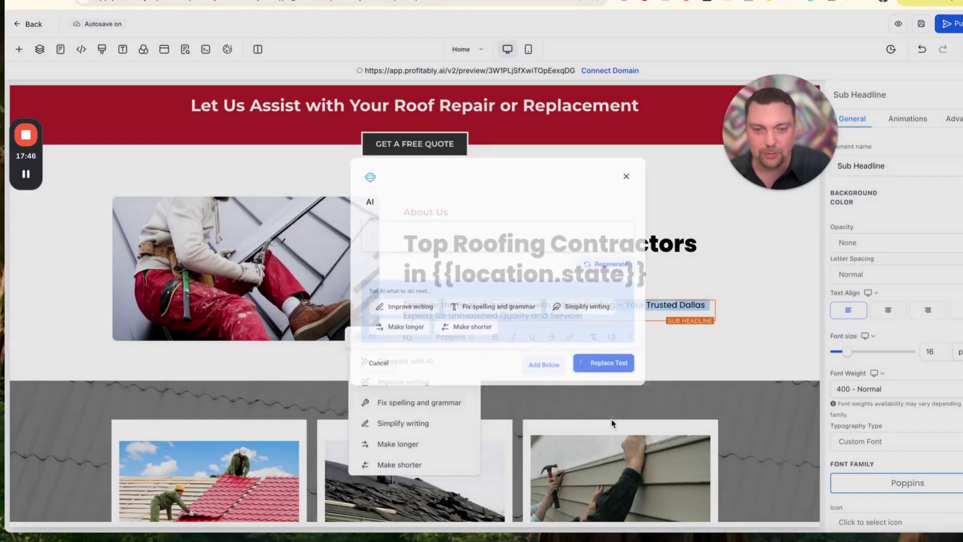
scroll(473, 395, down, 6)
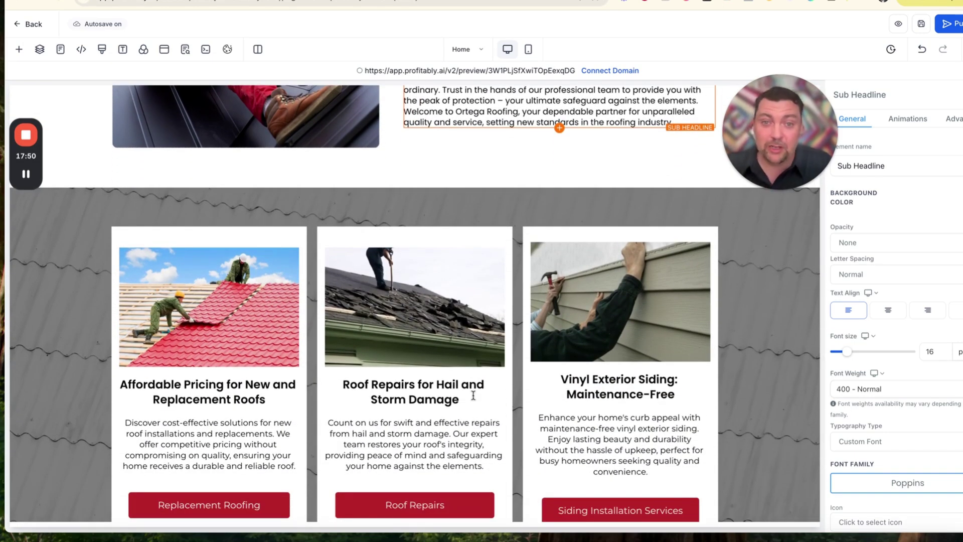
click(473, 396)
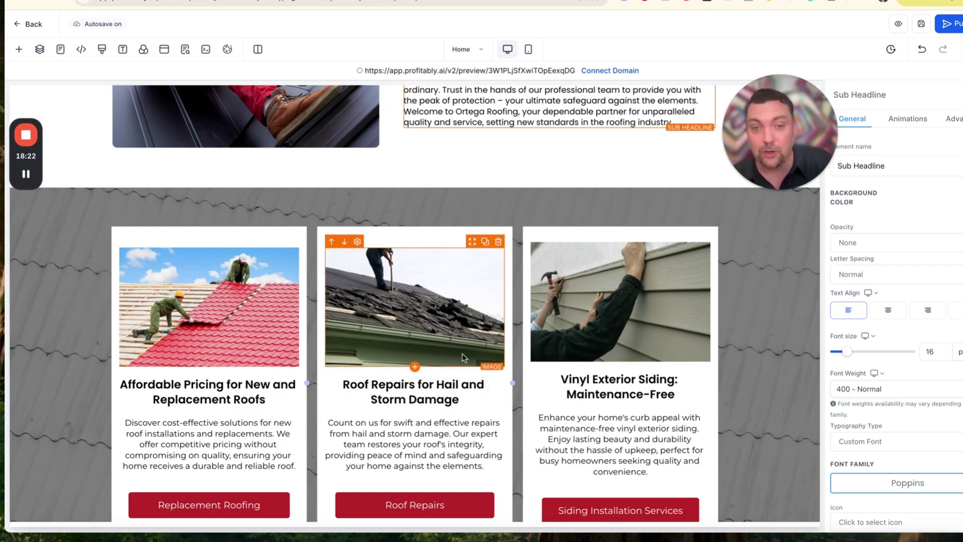
Review the edited Ortega Roofing page, save it, and open its live preview
scroll(474, 391, up, 12)
scroll(485, 218, up, 2)
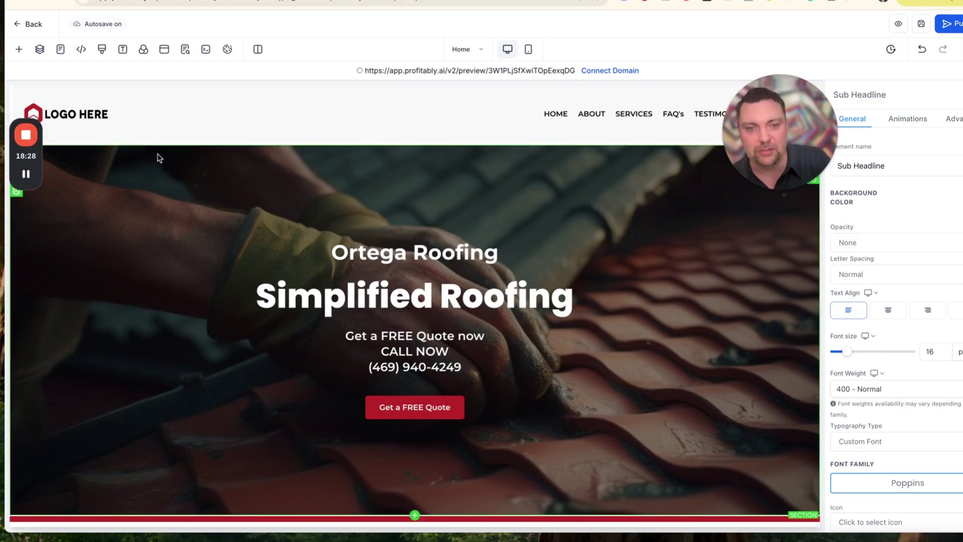
scroll(199, 291, down, 1)
scroll(199, 291, down, 20)
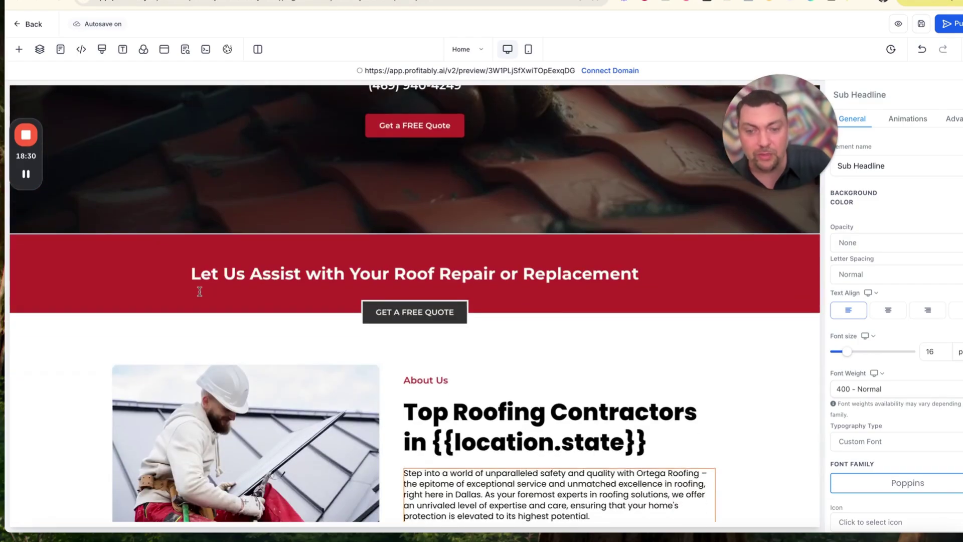
scroll(201, 296, down, 10)
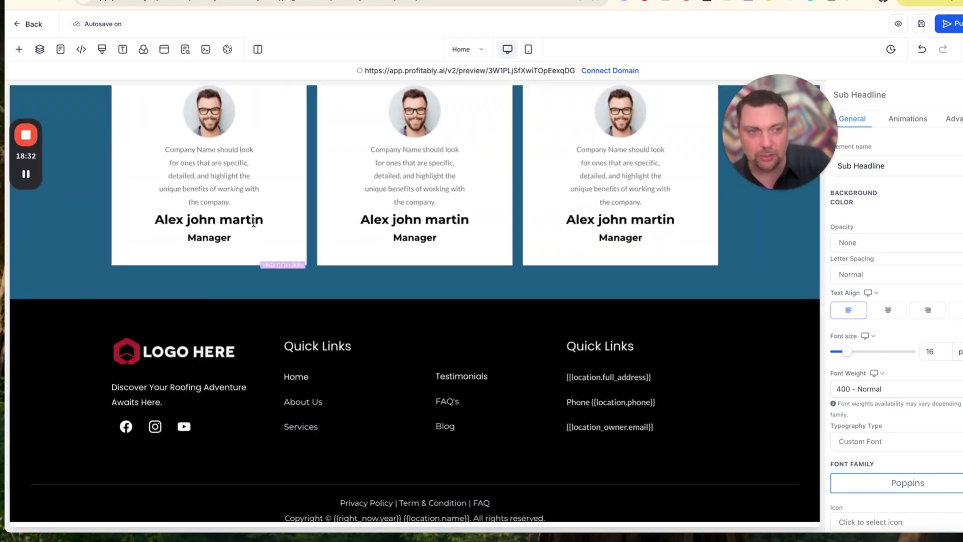
click(921, 24)
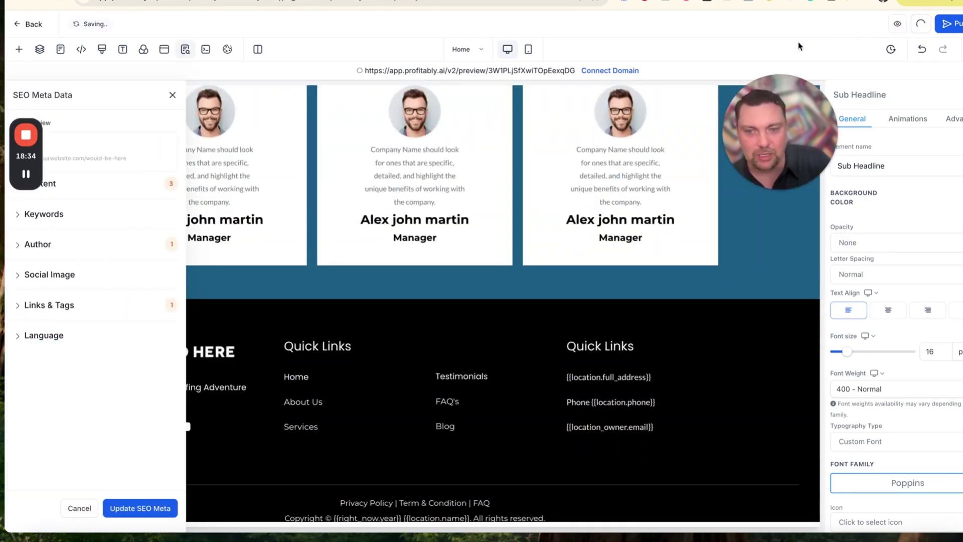
click(897, 23)
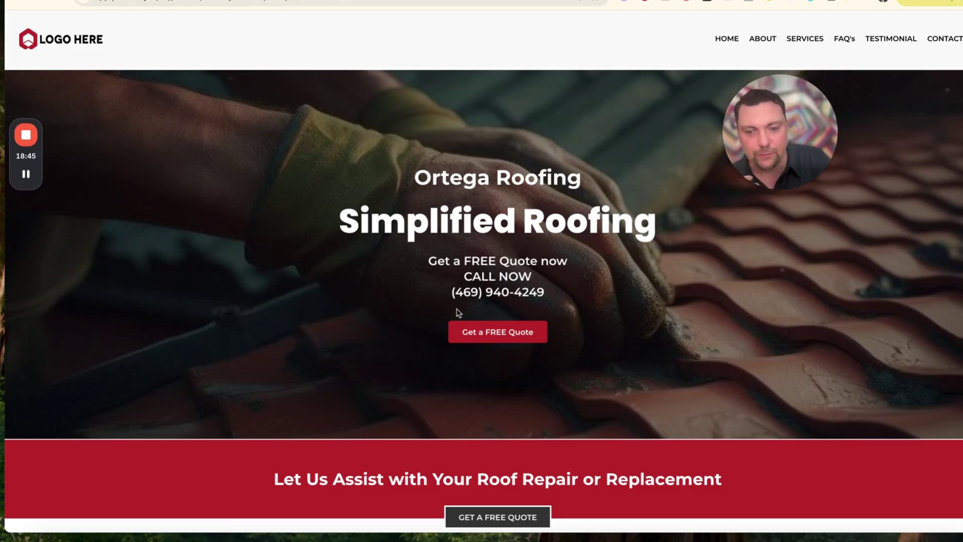
scroll(496, 313, down, 10)
scroll(456, 308, up, 5)
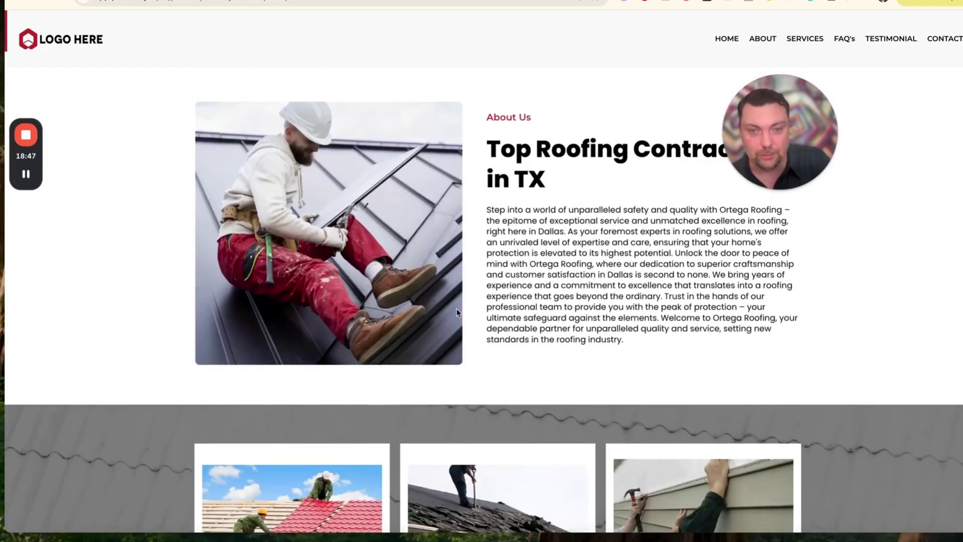
scroll(457, 308, down, 8)
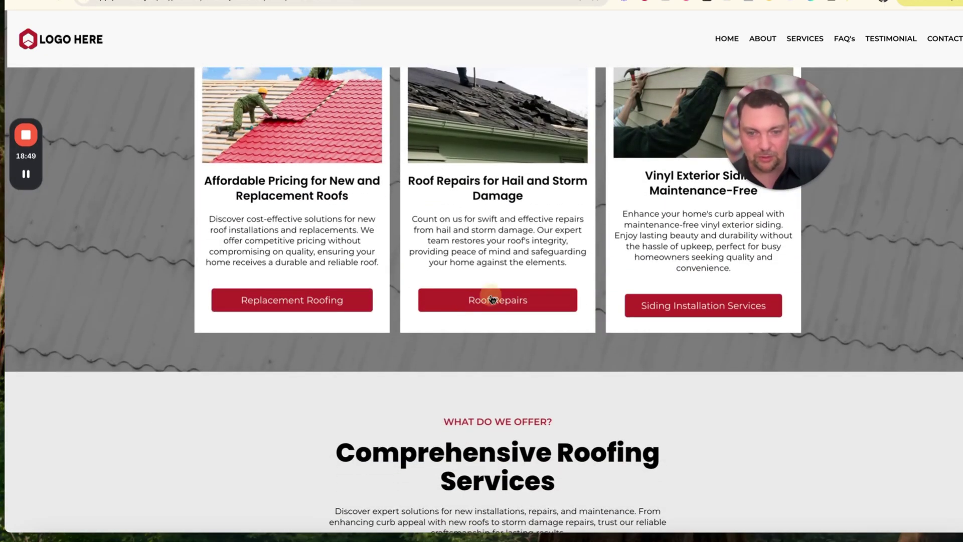
click(491, 299)
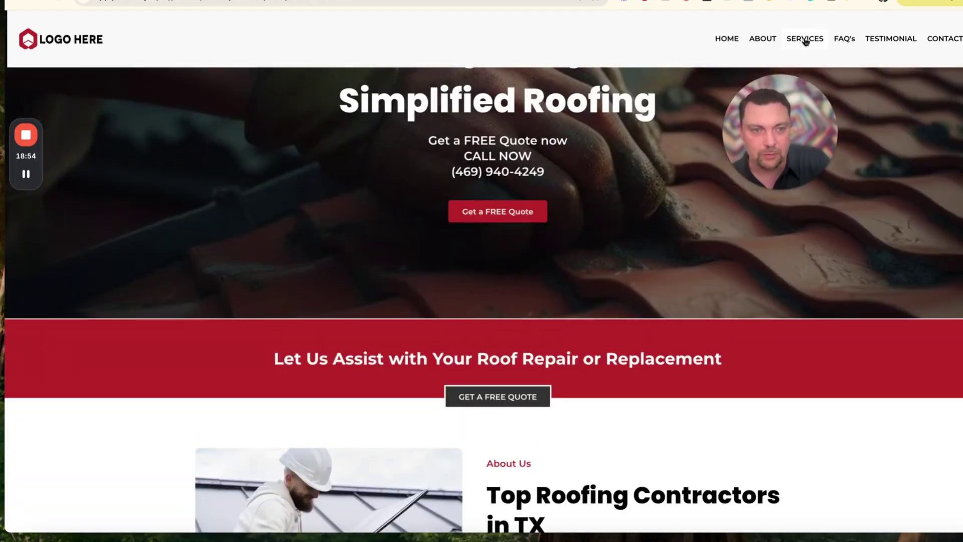
click(805, 40)
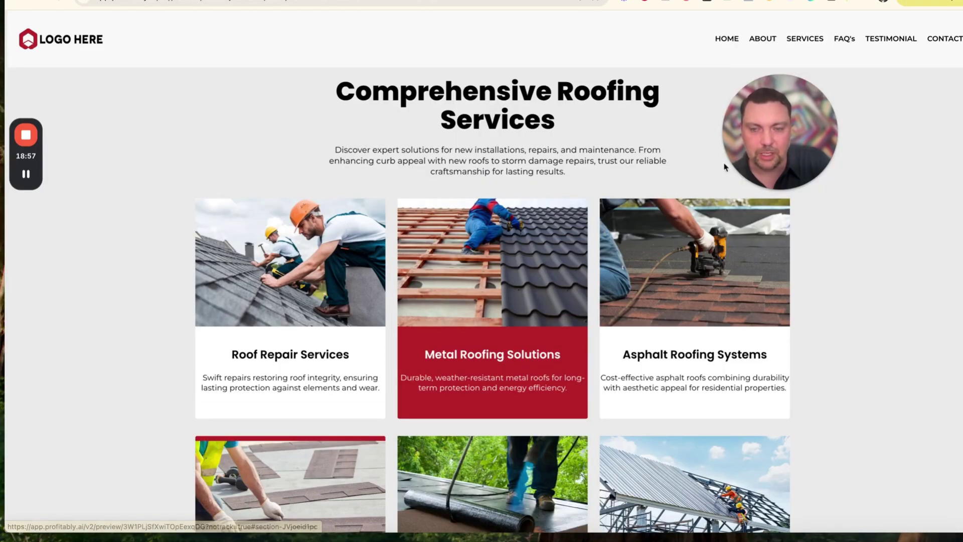
scroll(797, 42, down, 1)
scroll(547, 179, up, 9)
scroll(537, 261, down, 6)
scroll(534, 252, up, 8)
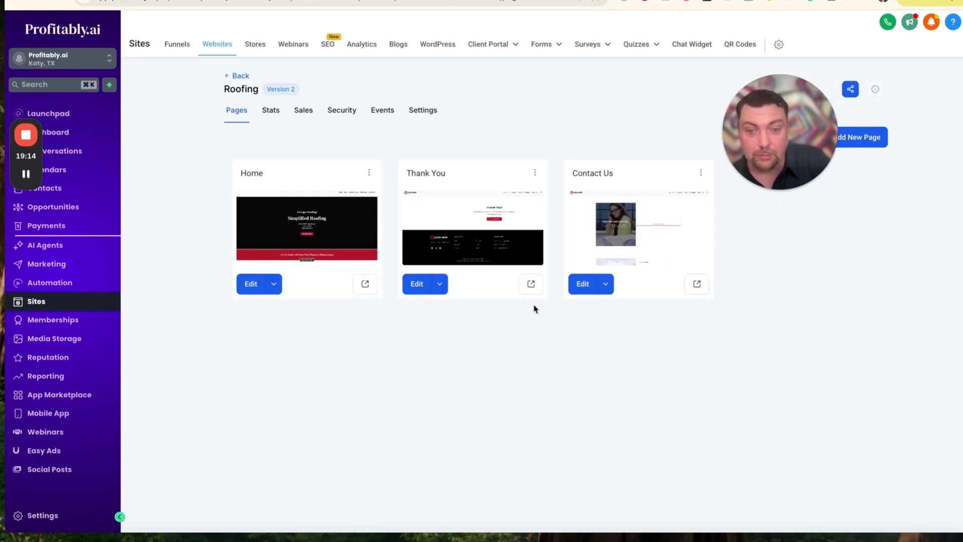
Check the live Thank You and Contact Us page previews, then return to the home page preview
click(531, 284)
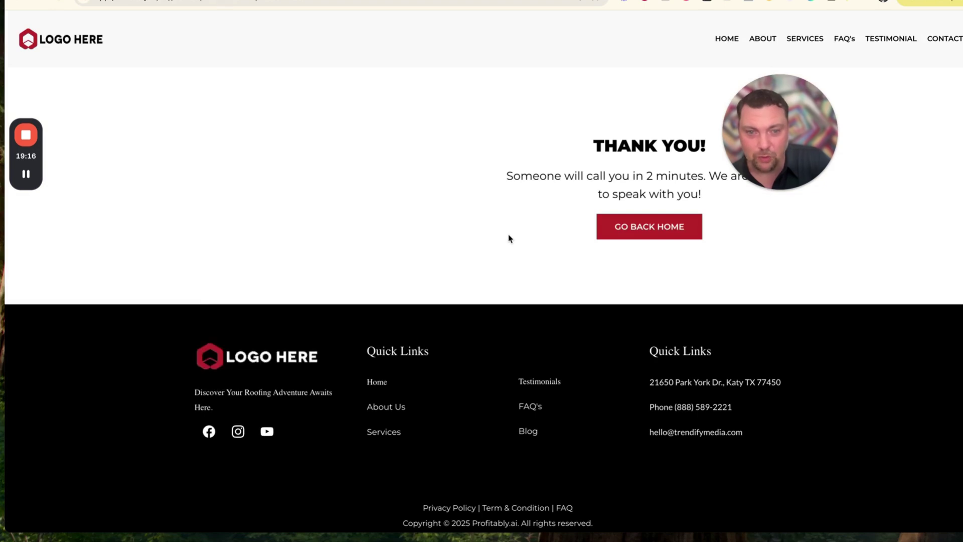
key(super+w)
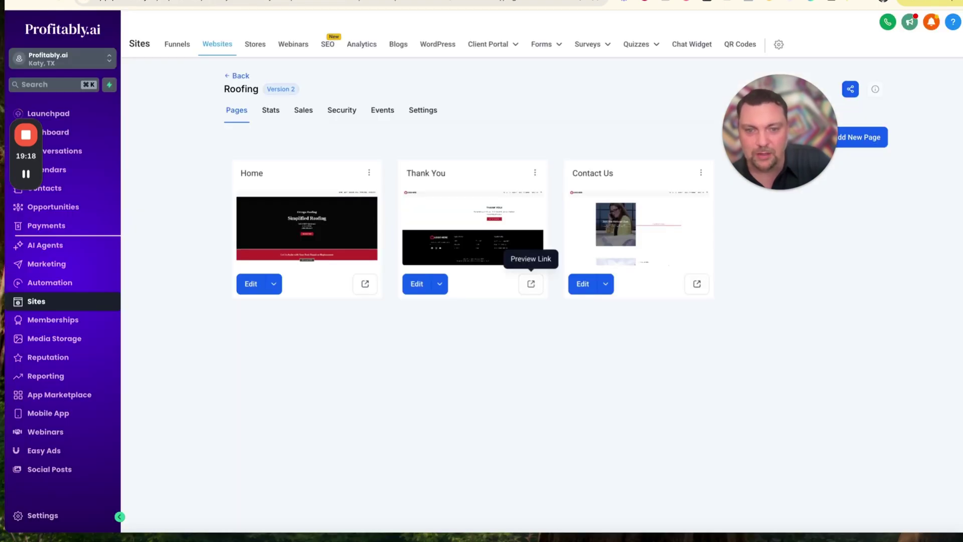
click(698, 285)
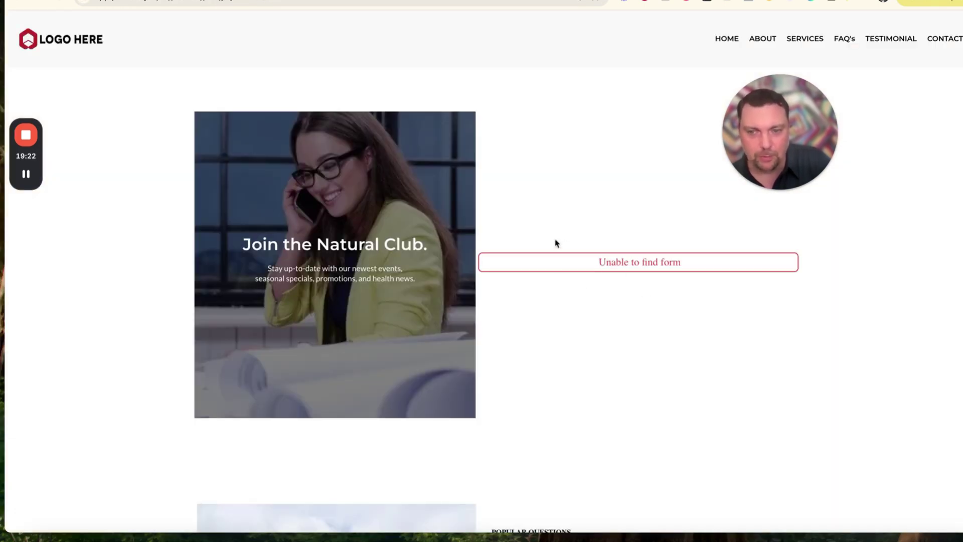
scroll(647, 299, down, 10)
scroll(648, 300, down, 3)
scroll(648, 301, up, 12)
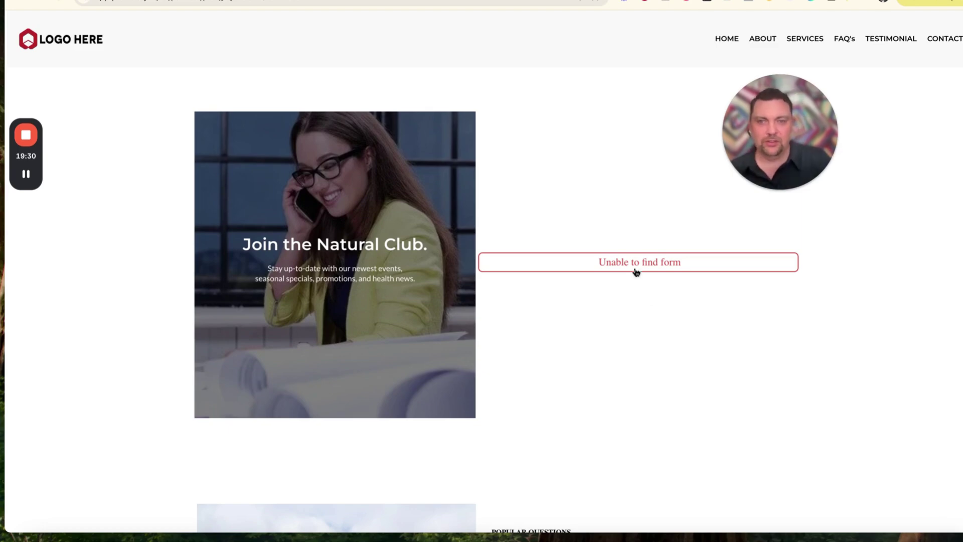
key(super+Left)
key(super+Left)
key(super+Left)
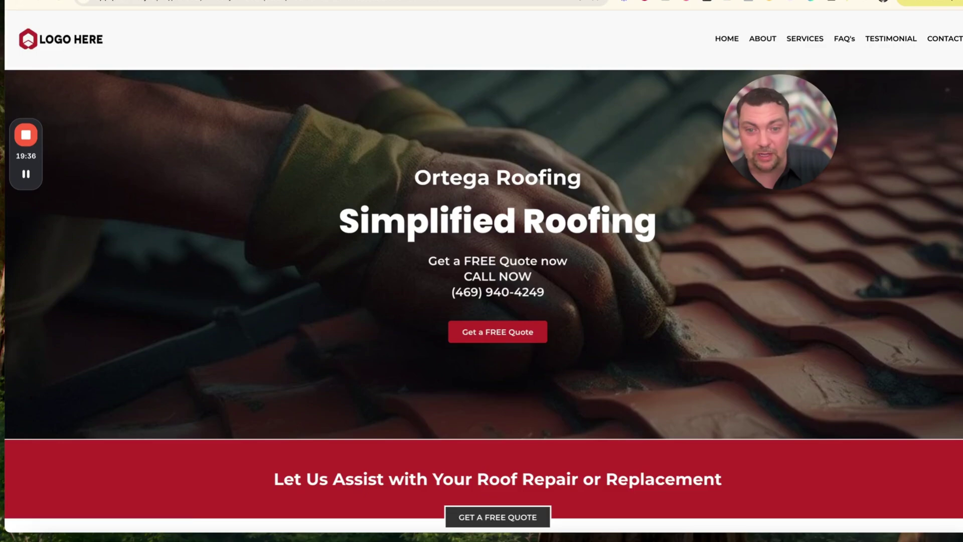
key(super+Left)
scroll(726, 213, down, 6)
scroll(582, 322, down, 10)
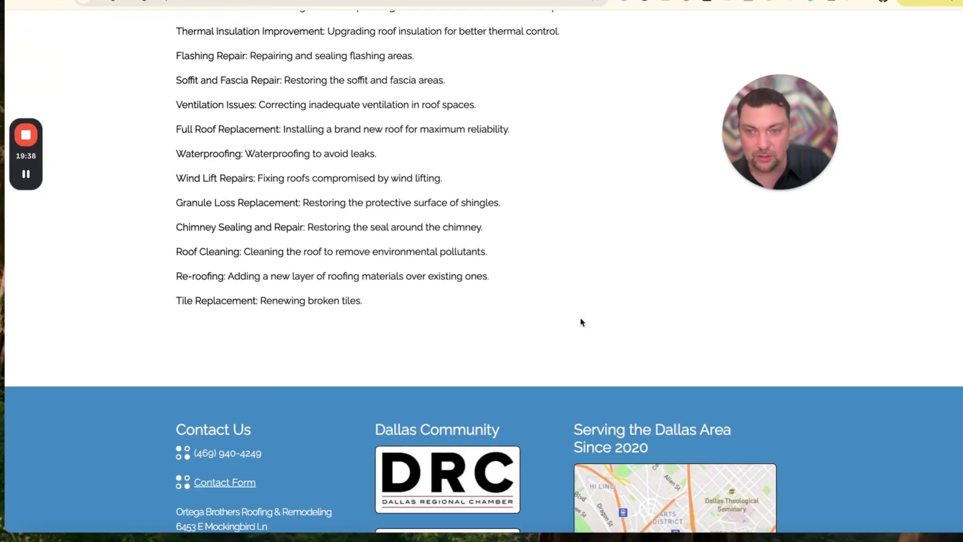
key(super+Left)
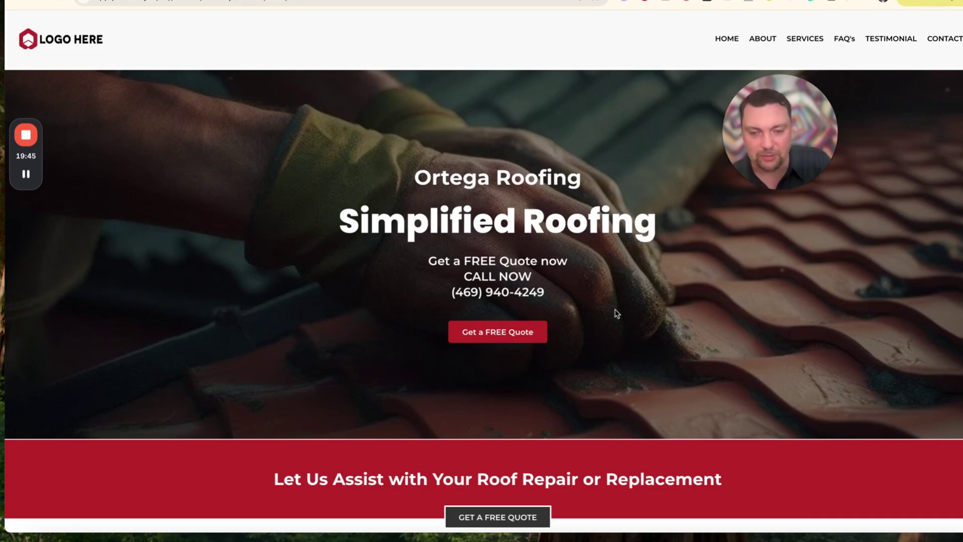
scroll(548, 325, down, 5)
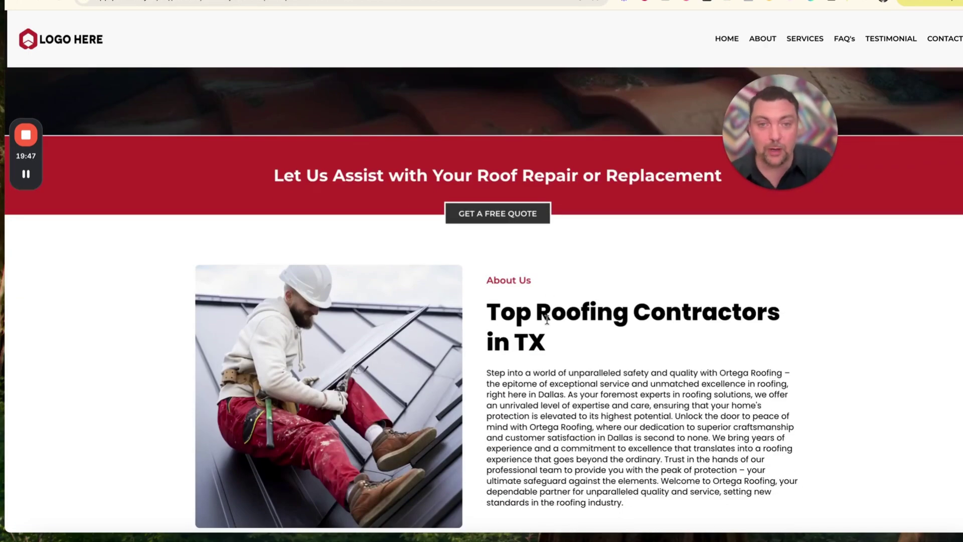
Scroll up the live Ortega Roofing preview page
scroll(546, 321, up, 3)
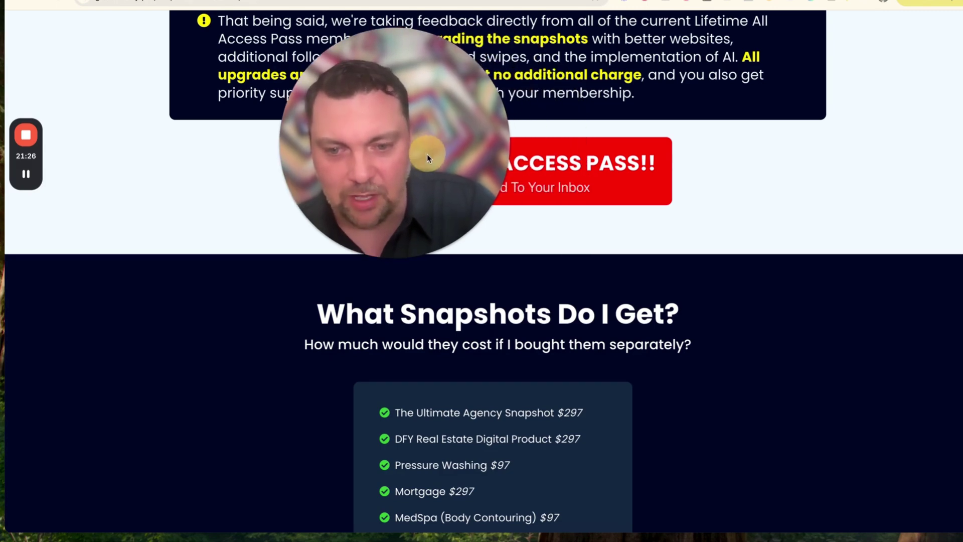
drag(504, 149, 426, 154)
scroll(530, 394, down, 3)
drag(390, 94, 285, 97)
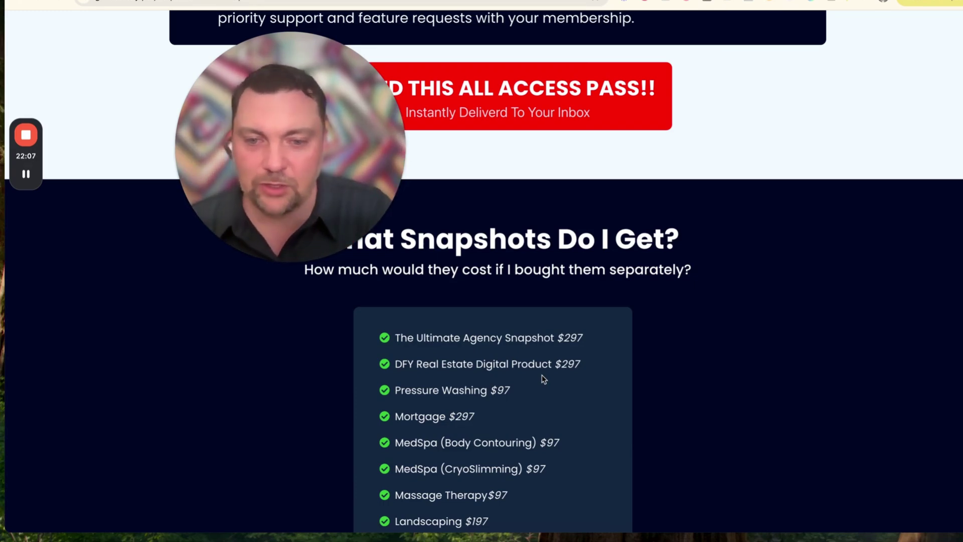
scroll(437, 379, down, 2)
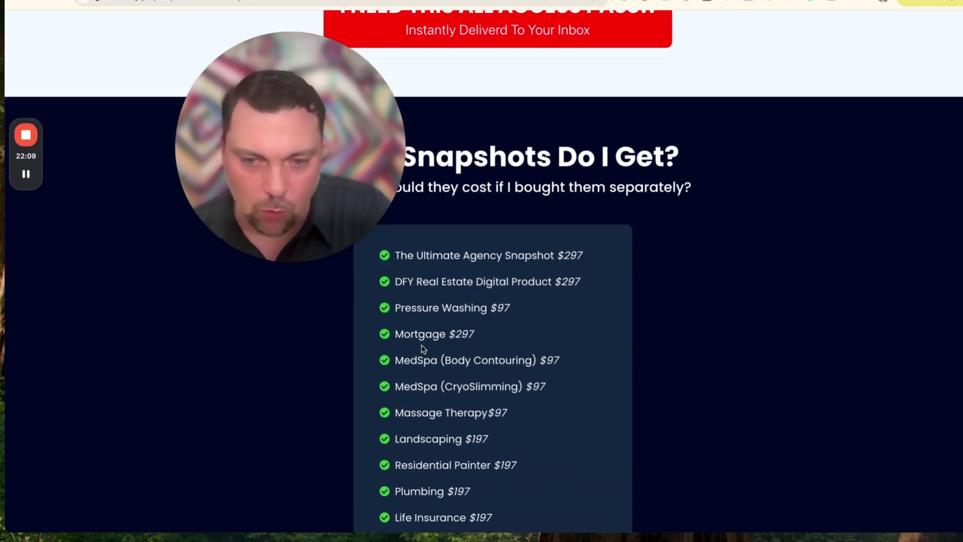
scroll(416, 371, down, 2)
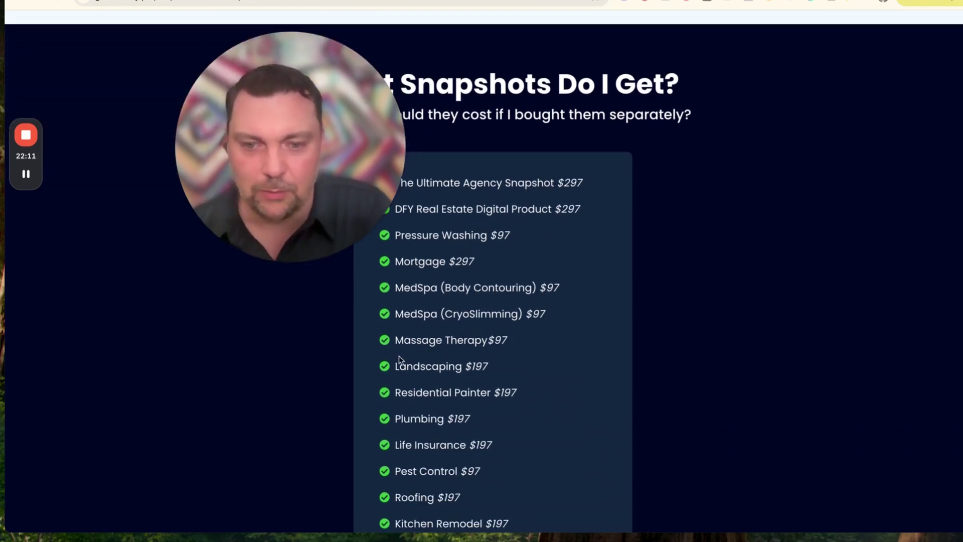
scroll(420, 375, down, 4)
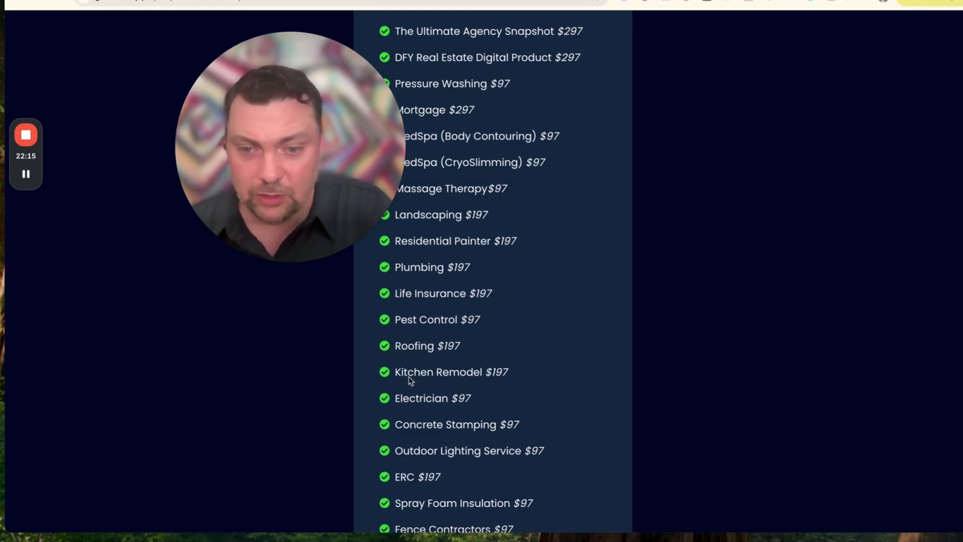
scroll(410, 380, down, 2)
scroll(420, 377, down, 2)
scroll(434, 338, down, 4)
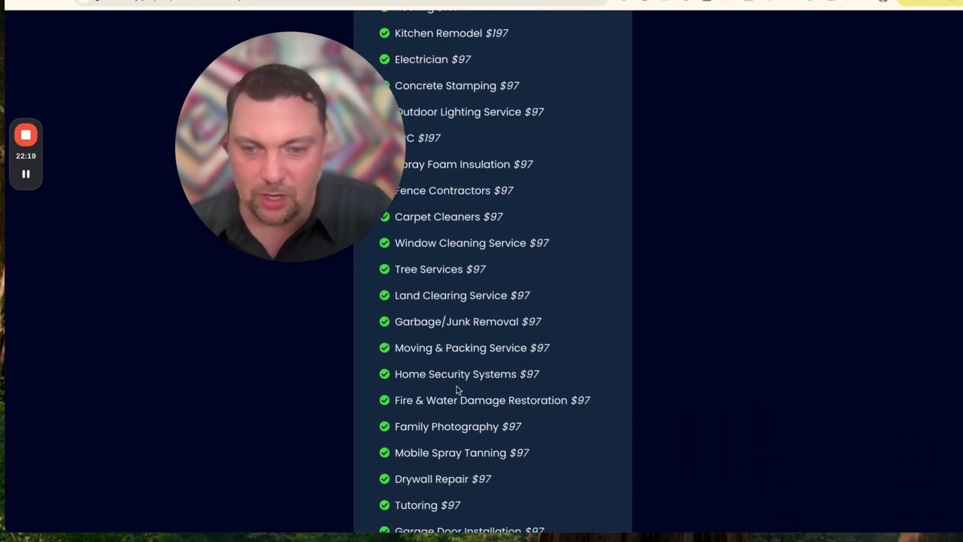
scroll(446, 422, down, 4)
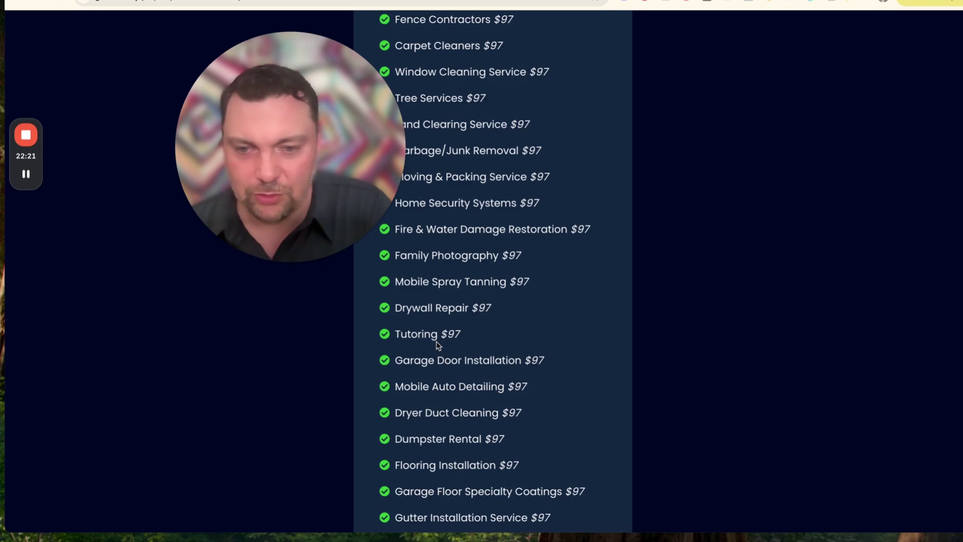
scroll(495, 368, down, 4)
scroll(465, 402, down, 5)
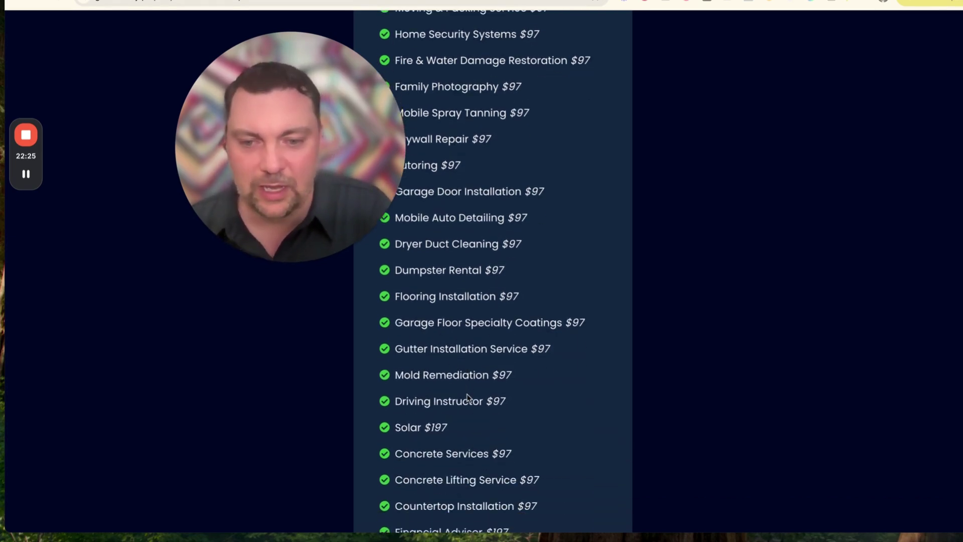
scroll(467, 411, down, 5)
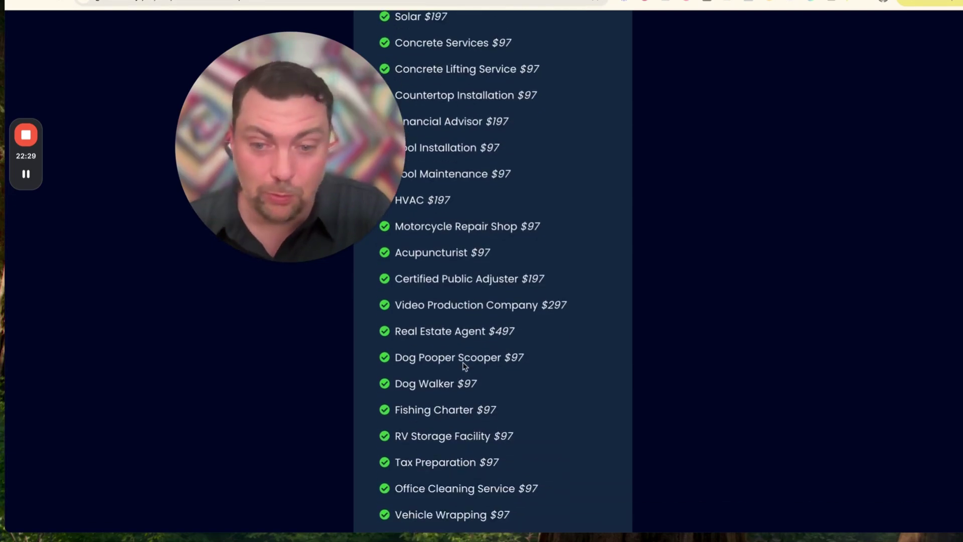
scroll(464, 366, down, 3)
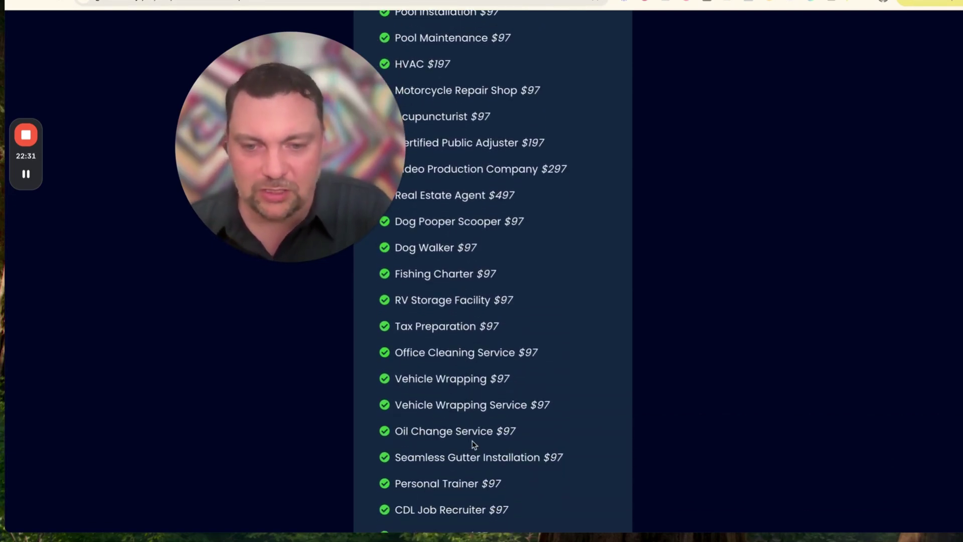
scroll(454, 432, down, 4)
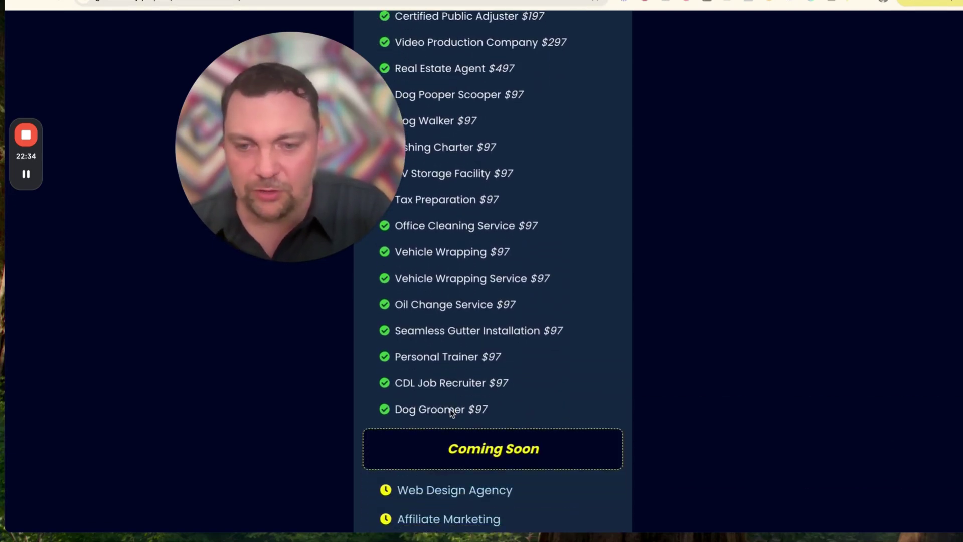
scroll(453, 421, down, 2)
scroll(471, 452, down, 6)
scroll(471, 449, up, 15)
scroll(470, 448, up, 13)
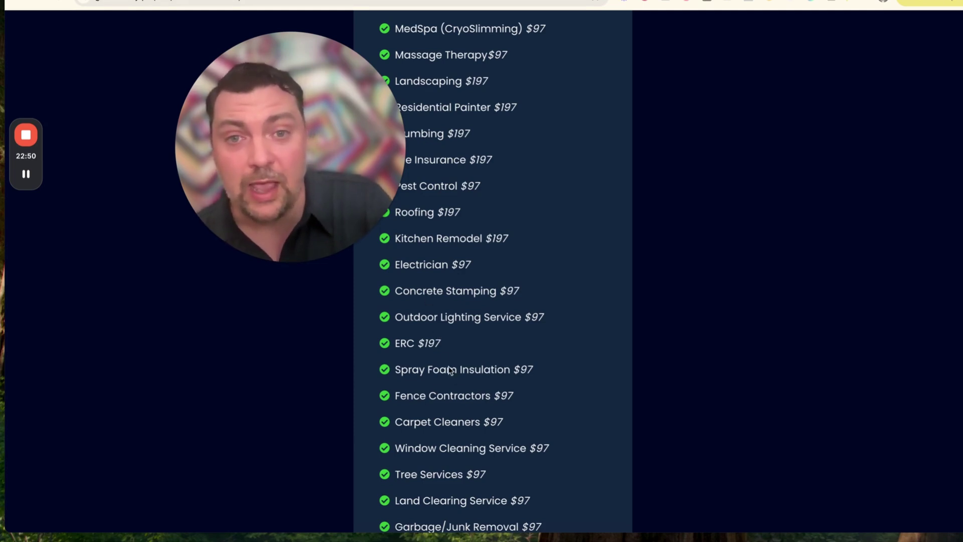
drag(314, 198, 516, 233)
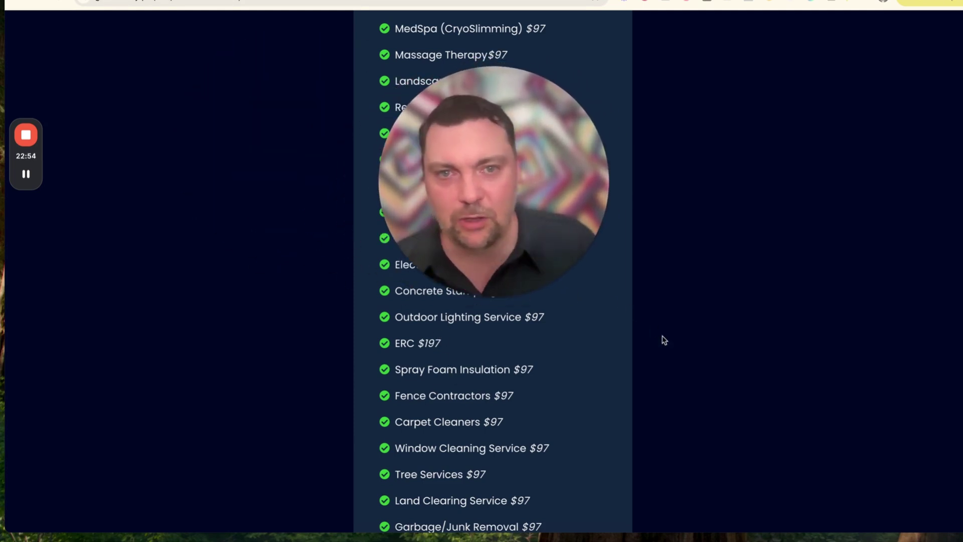